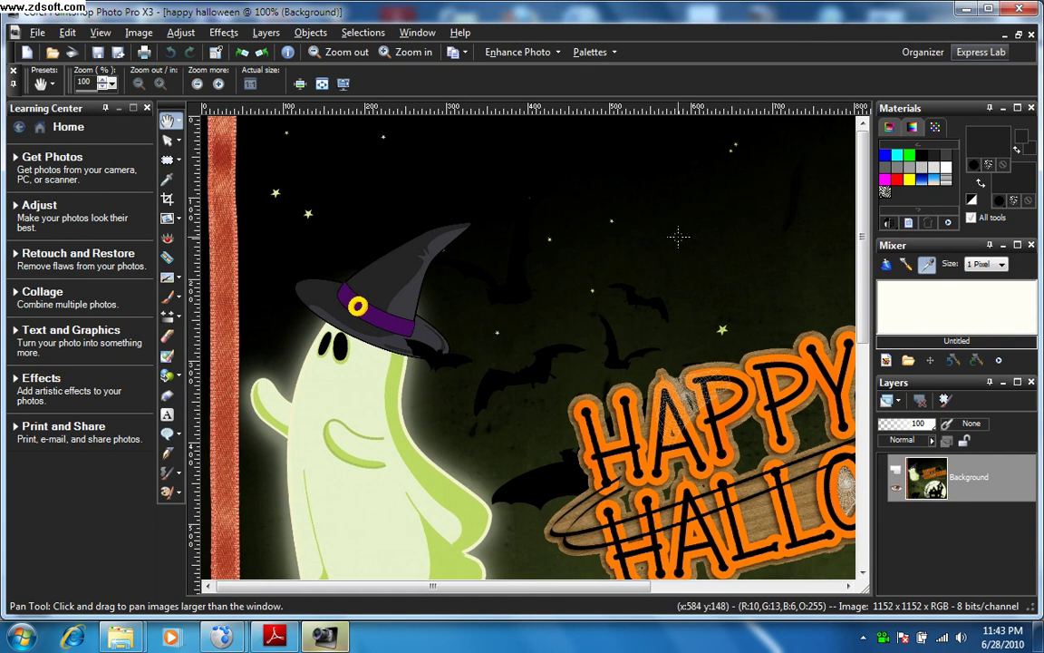
- Zoom out from 100% to 50% so the whole Happy Halloween poster fits the window
left_click(345, 54)
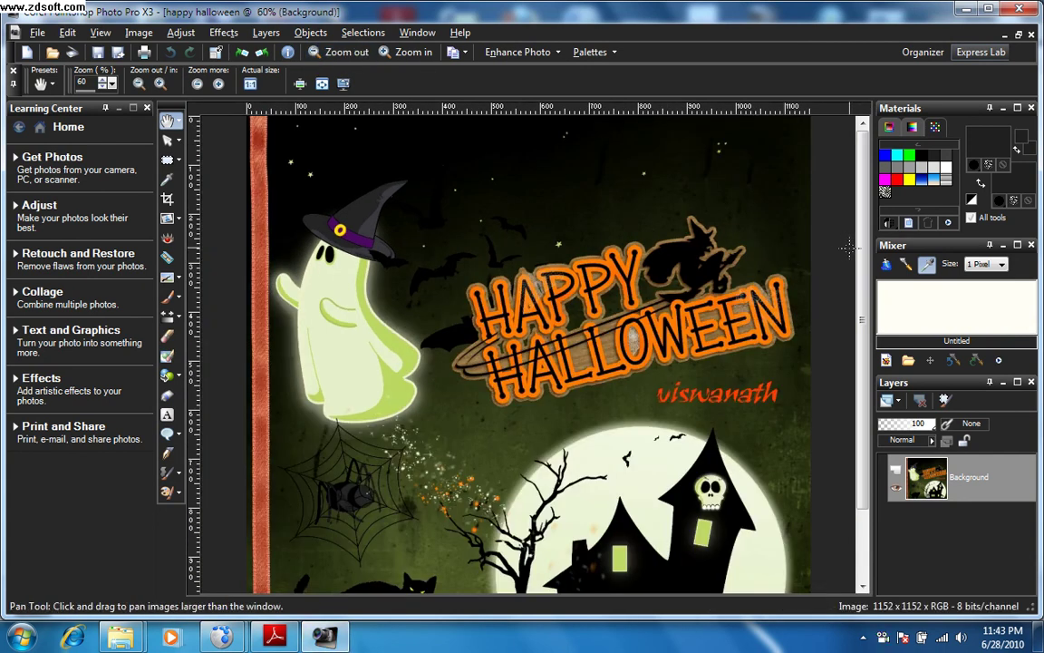
left_click(335, 55)
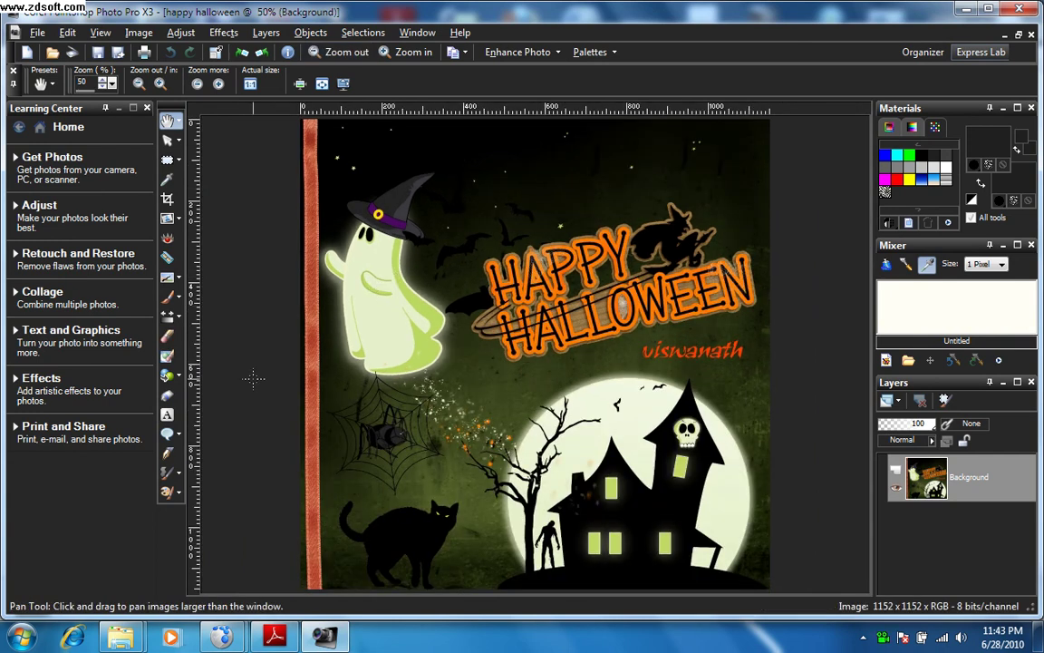
- Load the Animal 02 tube at scale 100 in the Picture Tube tool
left_click(168, 398)
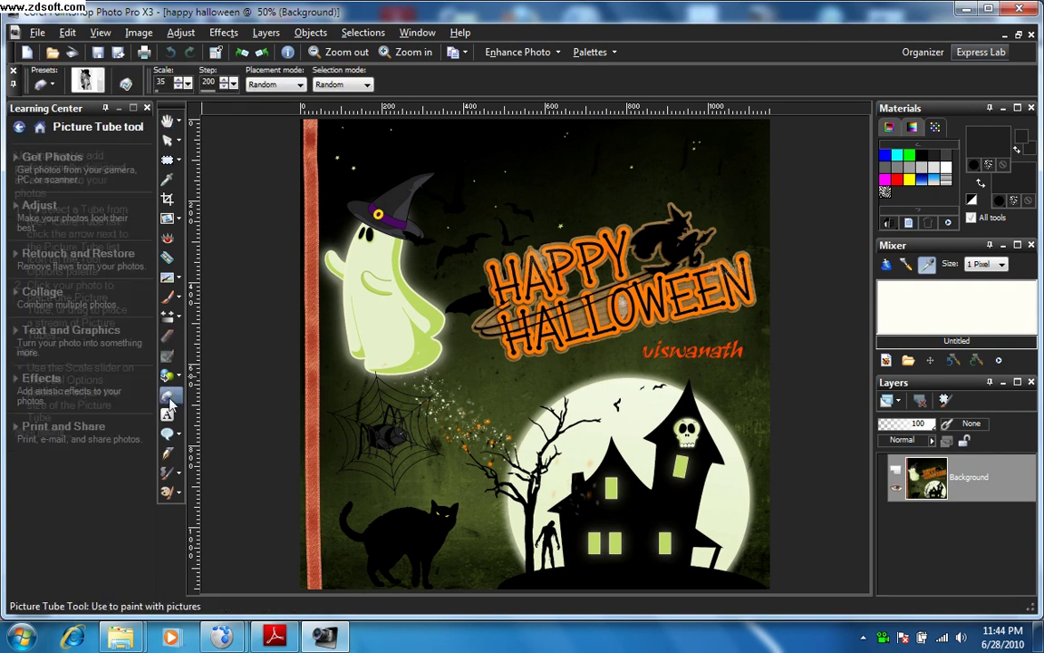
left_click(100, 84)
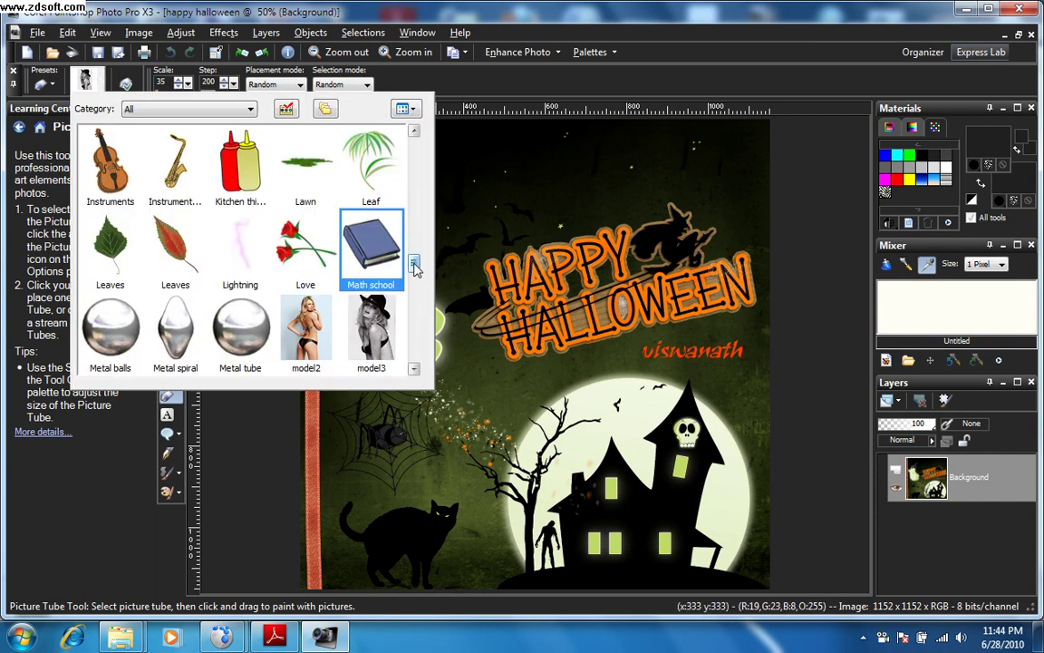
left_click_drag(414, 262, 420, 138)
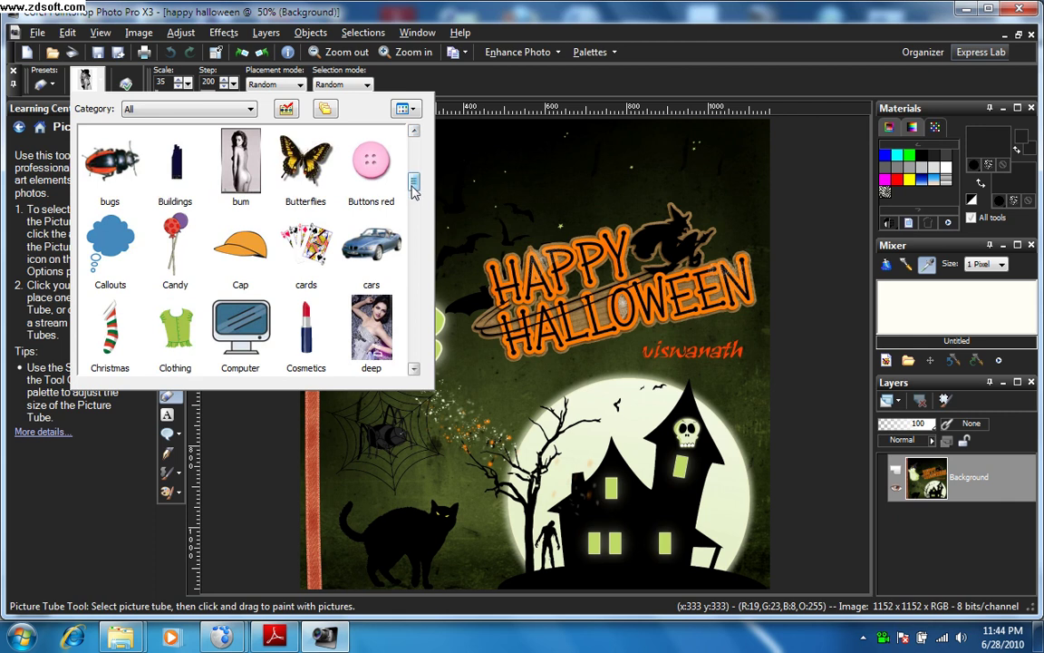
left_click_drag(414, 186, 414, 147)
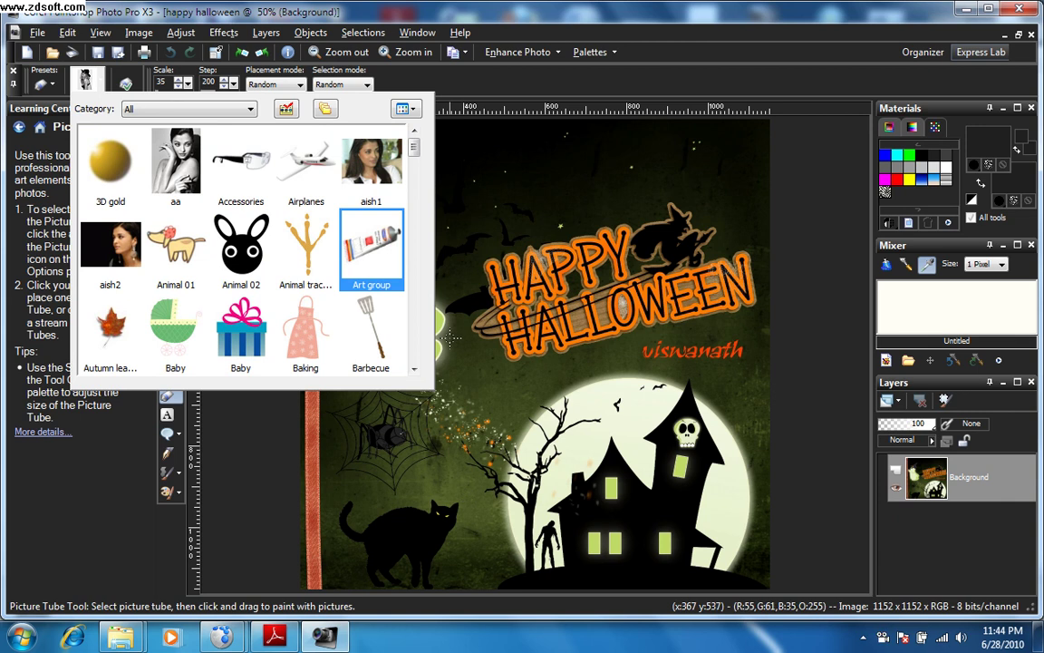
left_click(241, 249)
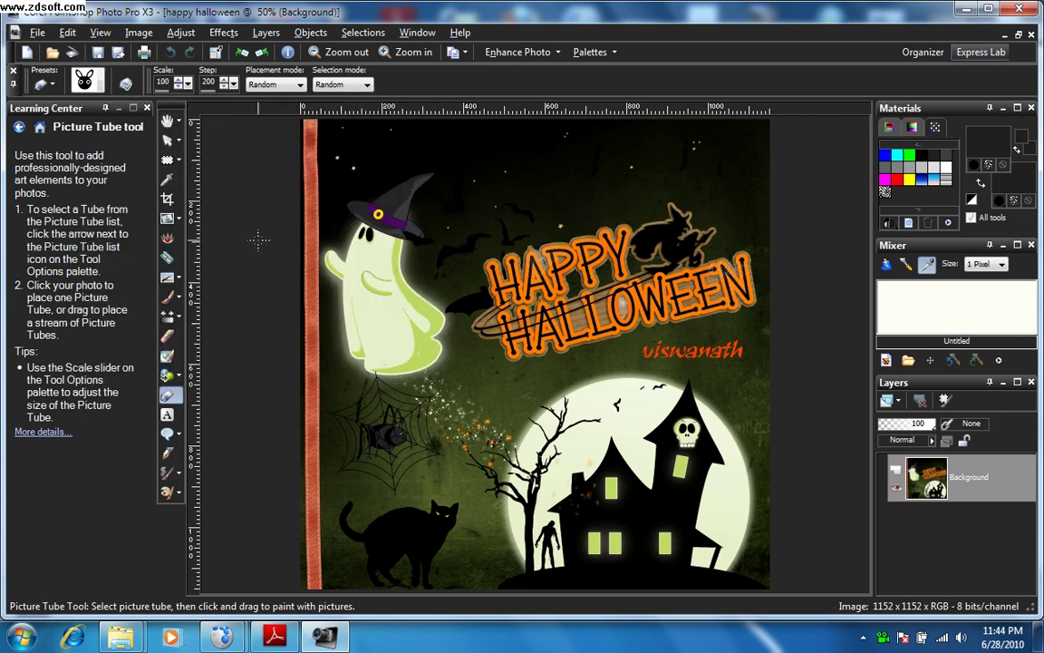
- Stamp an Animal 02 black cat face beside the ghost's hat
left_click(430, 254)
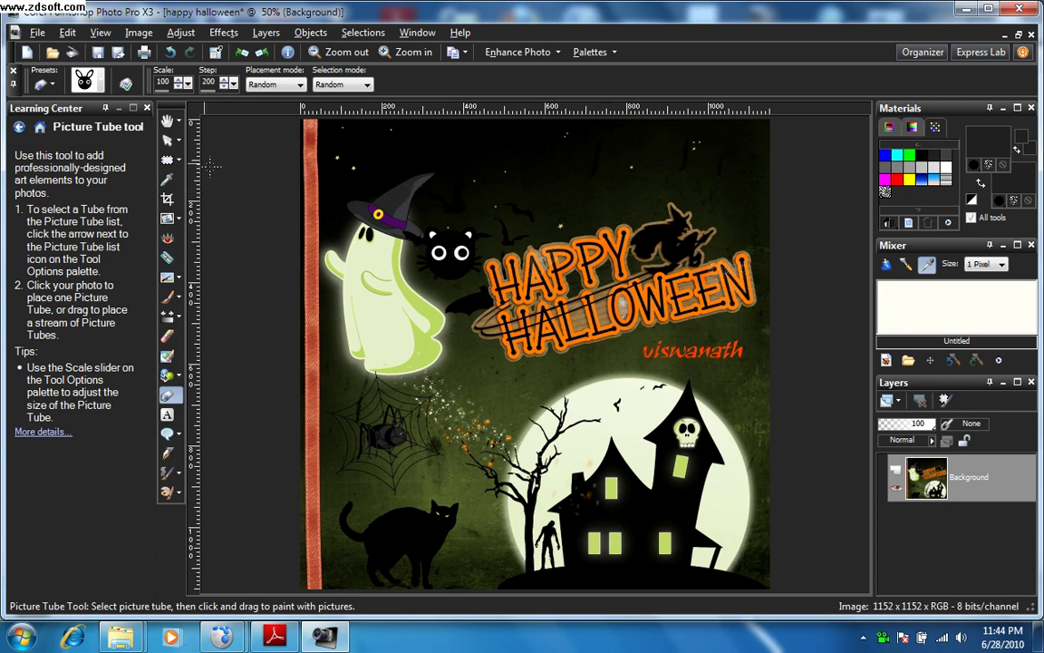
left_click(172, 142)
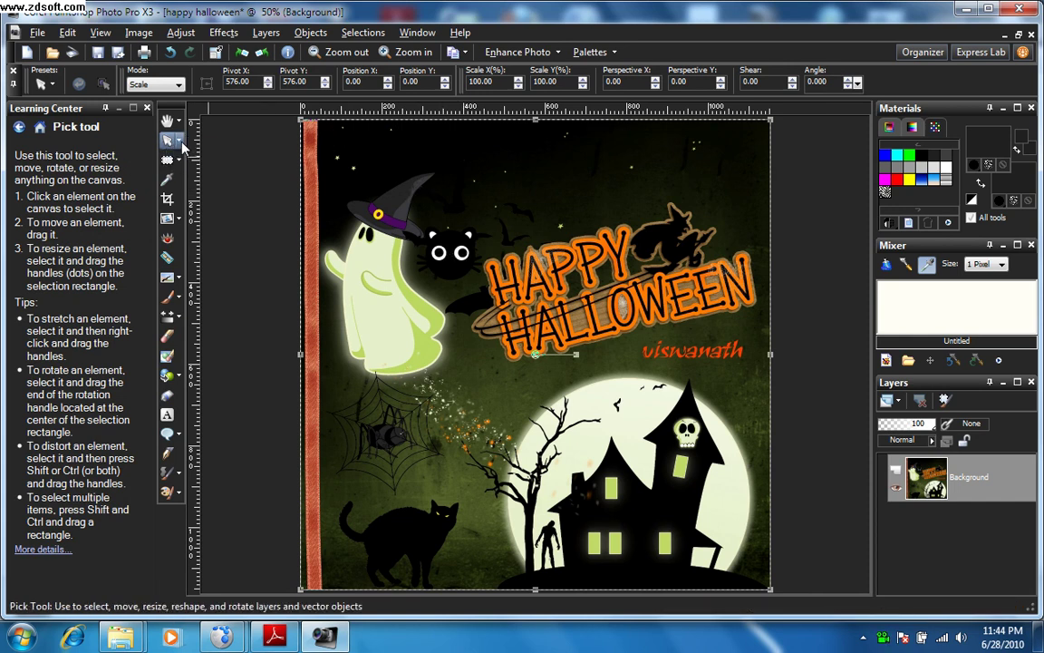
- Undo the black cat stamp, returning the poster to its unedited state
left_click(181, 145)
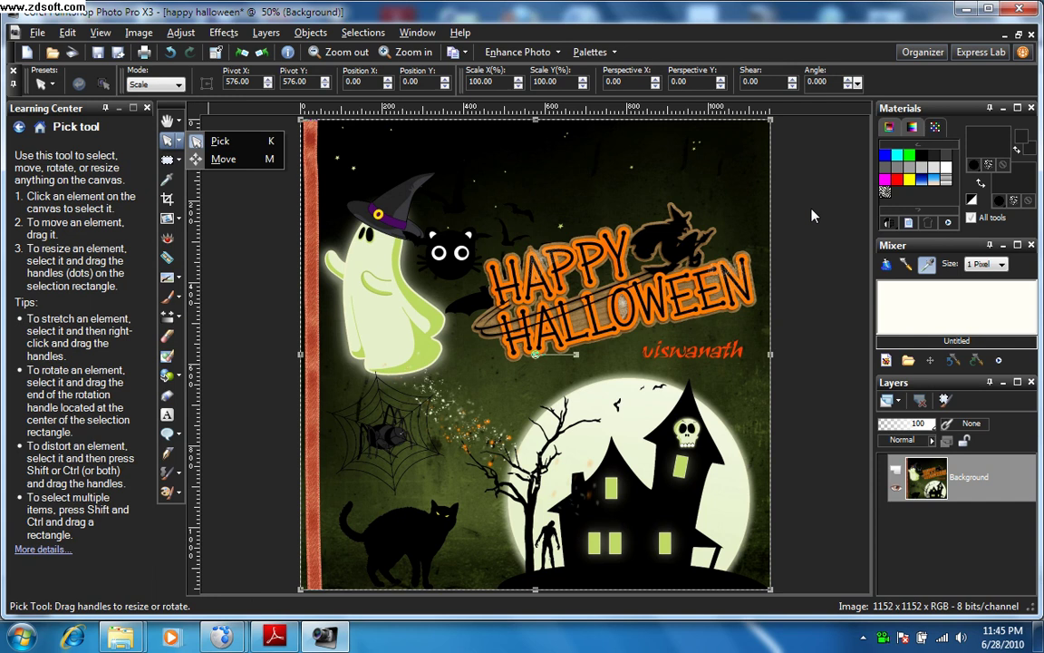
key("ctrl")
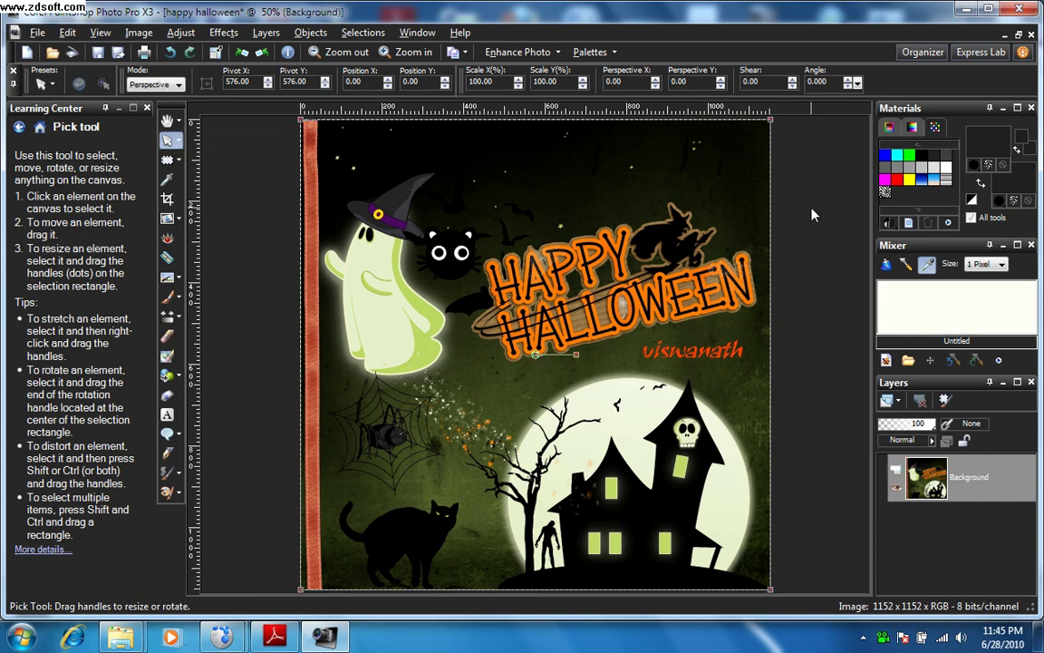
key("ctrl+z")
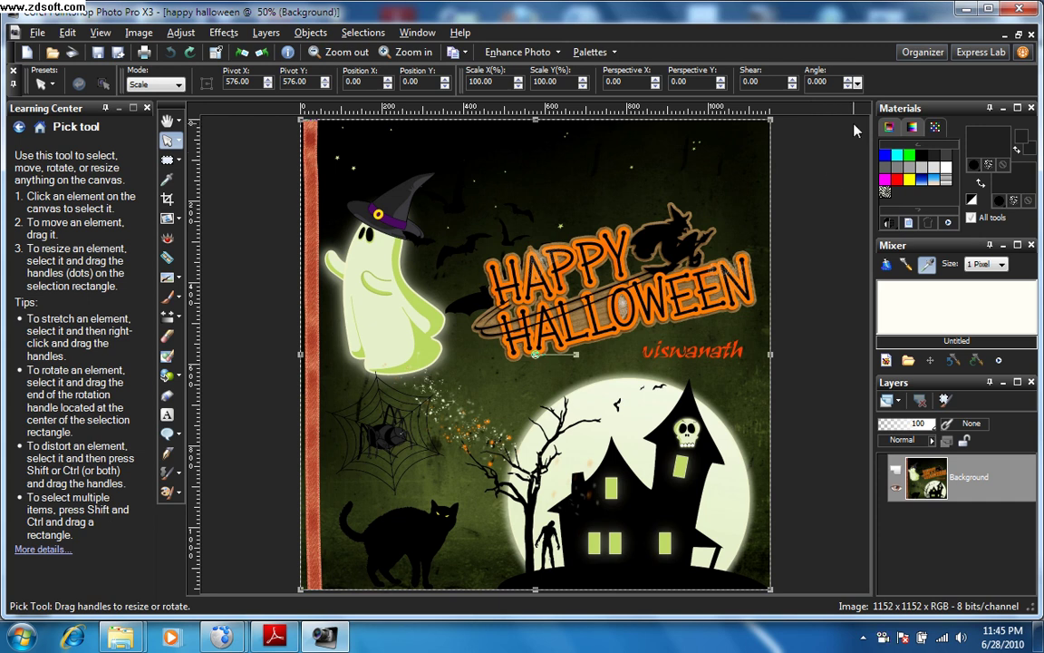
- Add a new raster layer named 'picture tube' above the Background layer
right_click(917, 478)
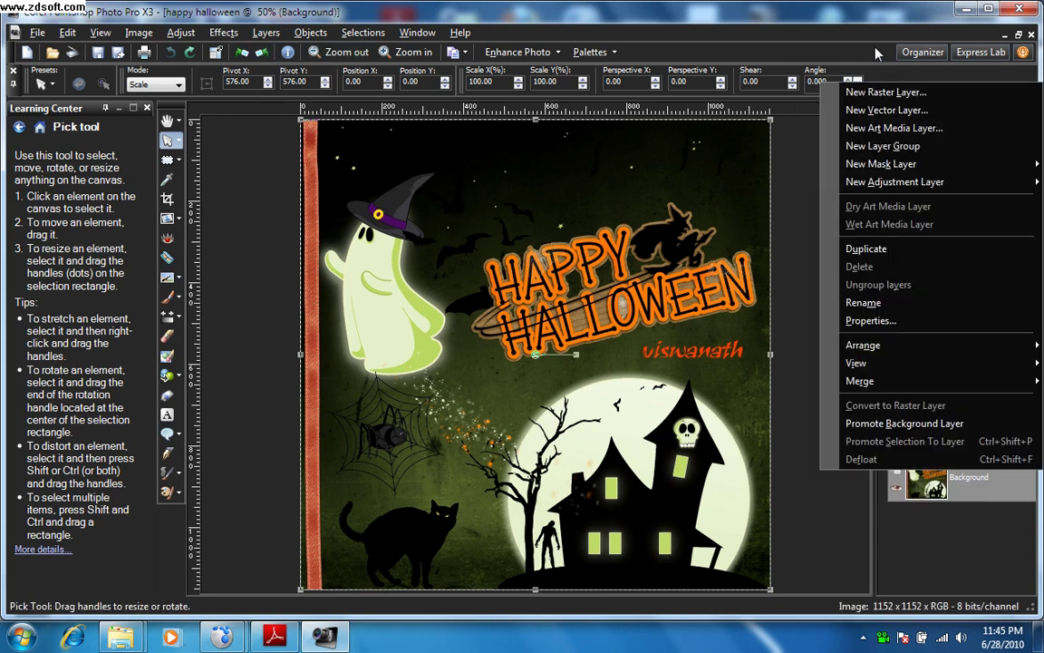
left_click(874, 93)
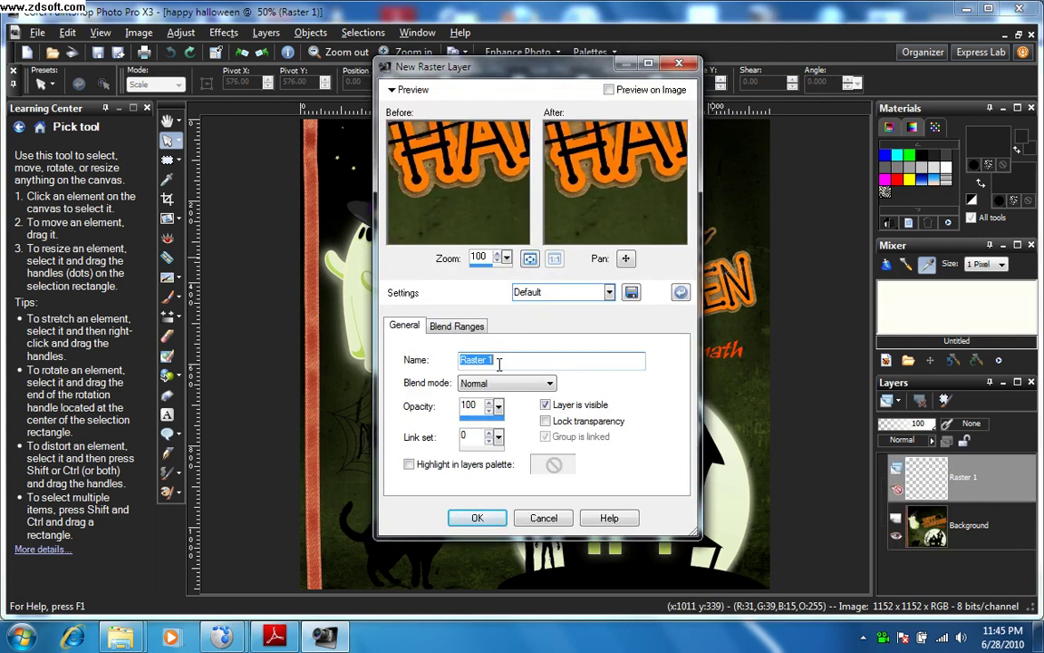
type("picture tube")
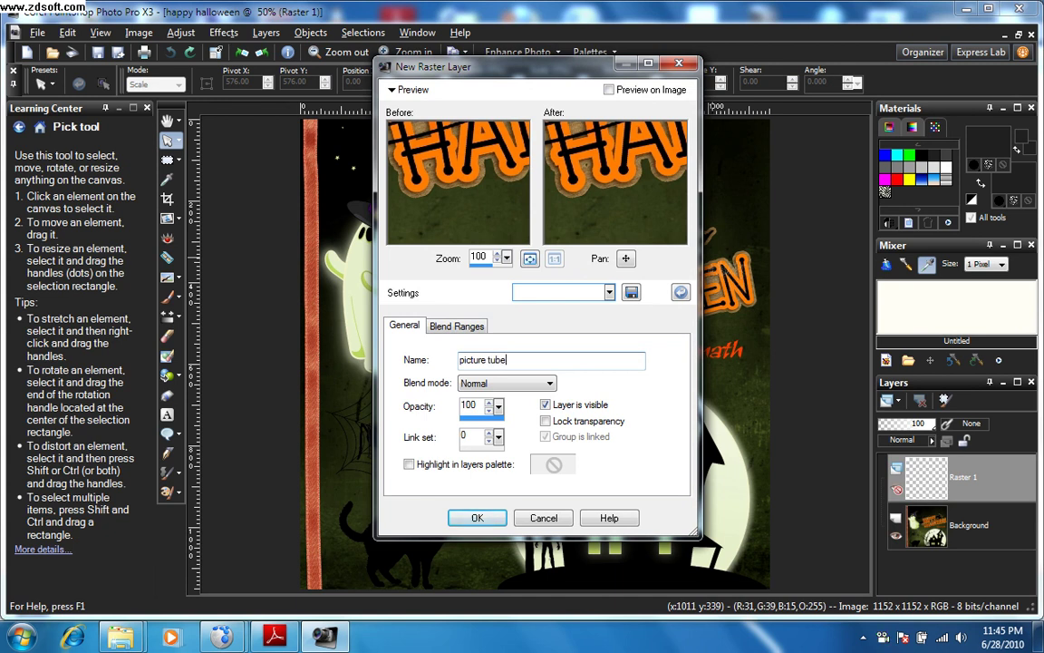
left_click(475, 518)
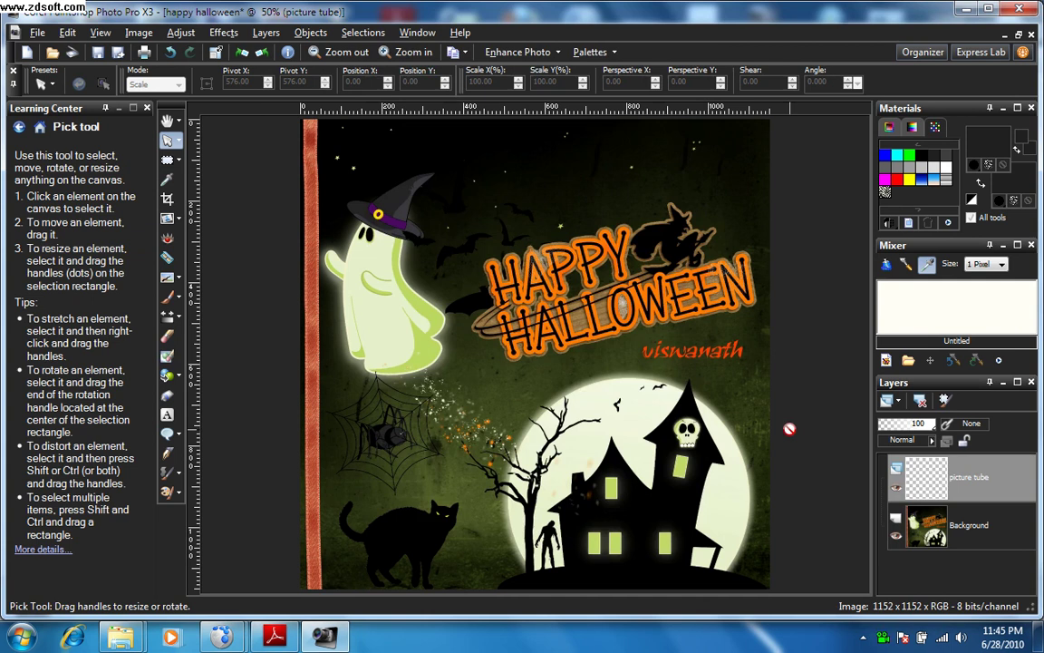
- Reactivate the Picture Tube tool and scroll its tube list toward Butterflies
left_click(167, 408)
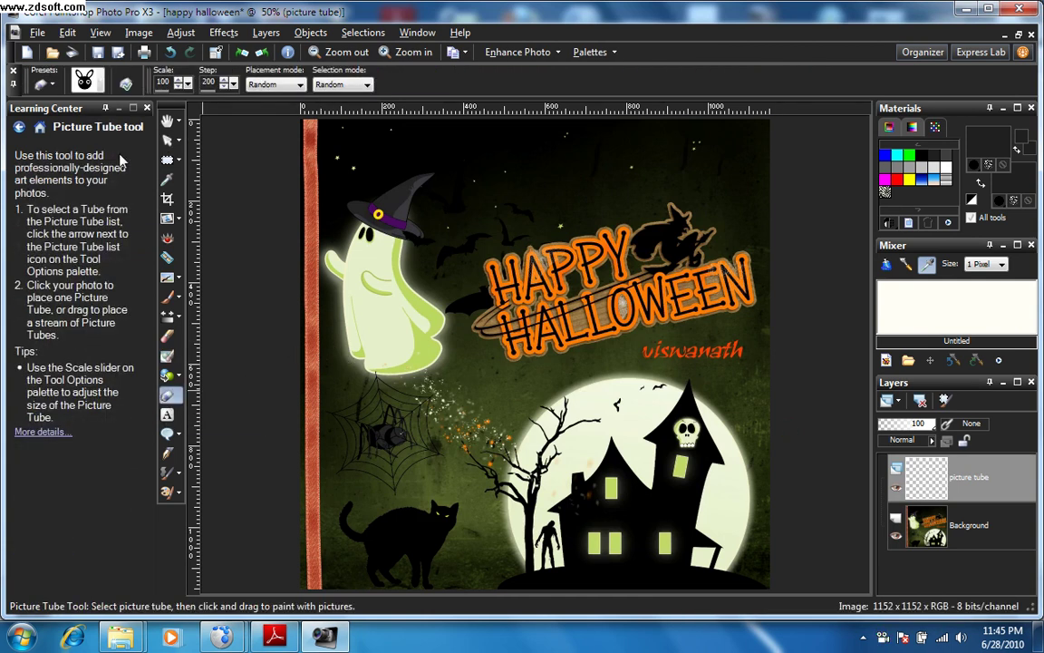
left_click(99, 83)
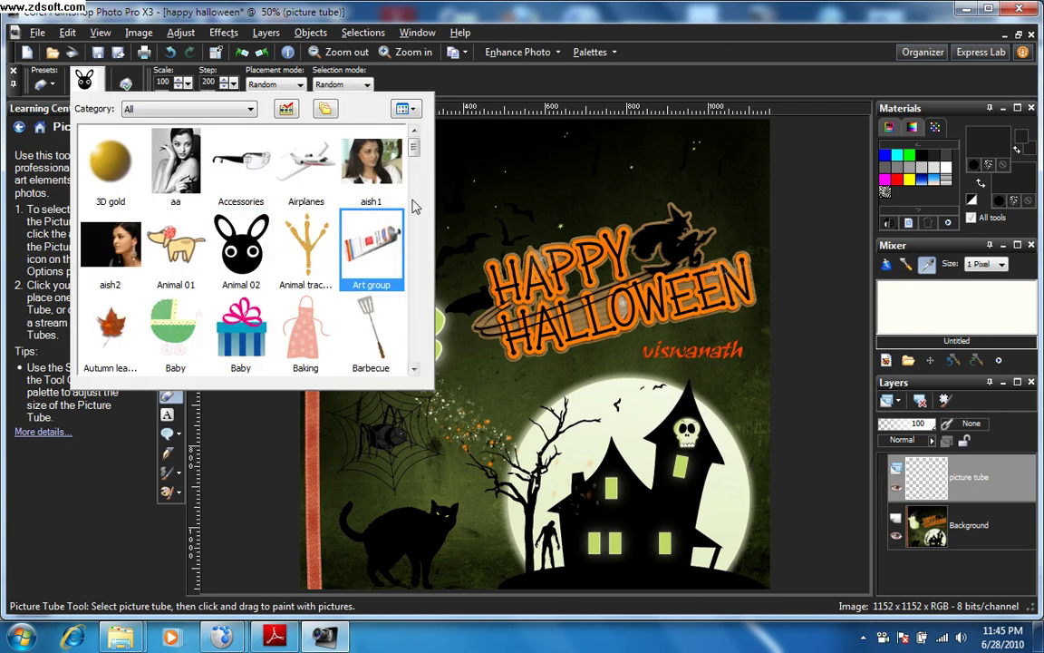
mouse_move(415, 150)
left_mouse_down()
mouse_move(414, 181)
mouse_move(414, 168)
left_mouse_up()
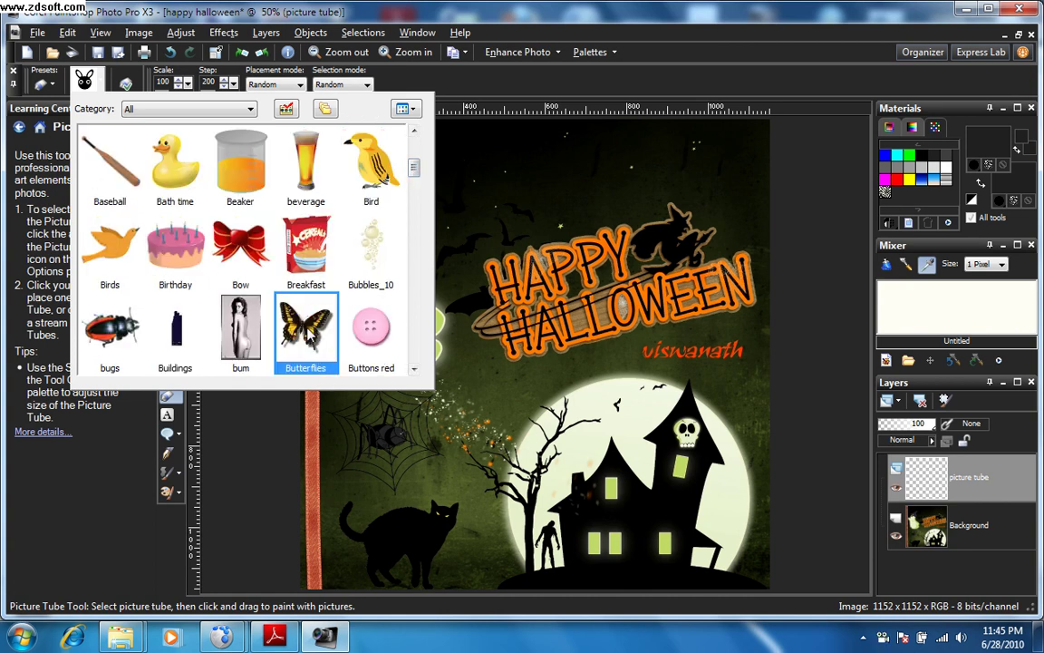
- Paint Butterflies tube stamps beside the ghost, above HAPPY, by the witch, top right, plus a trail
left_click(309, 334)
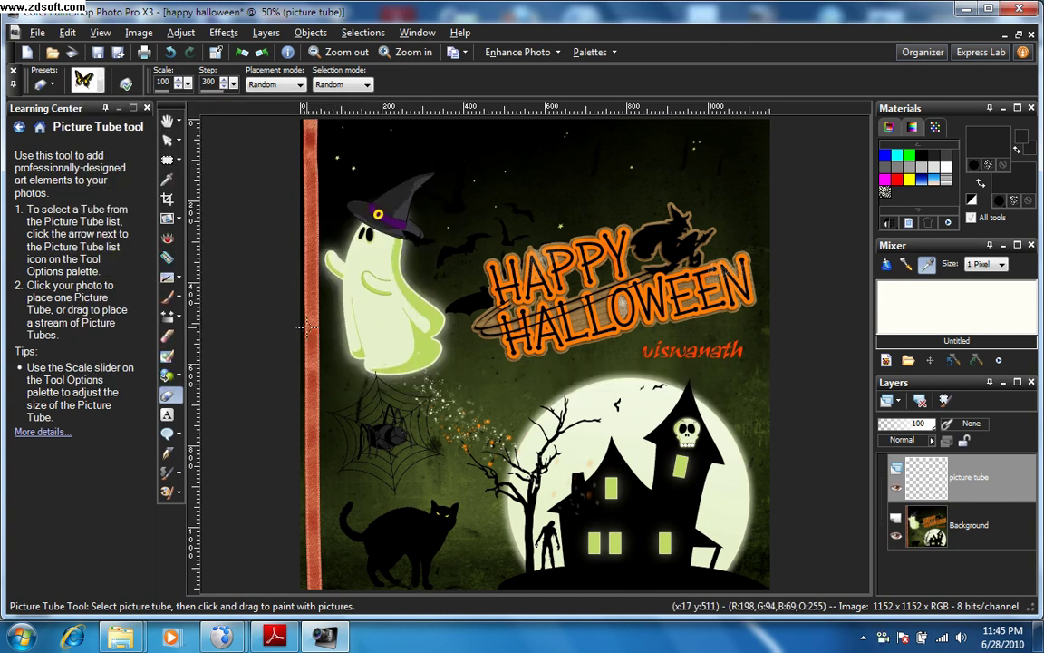
left_click(439, 263)
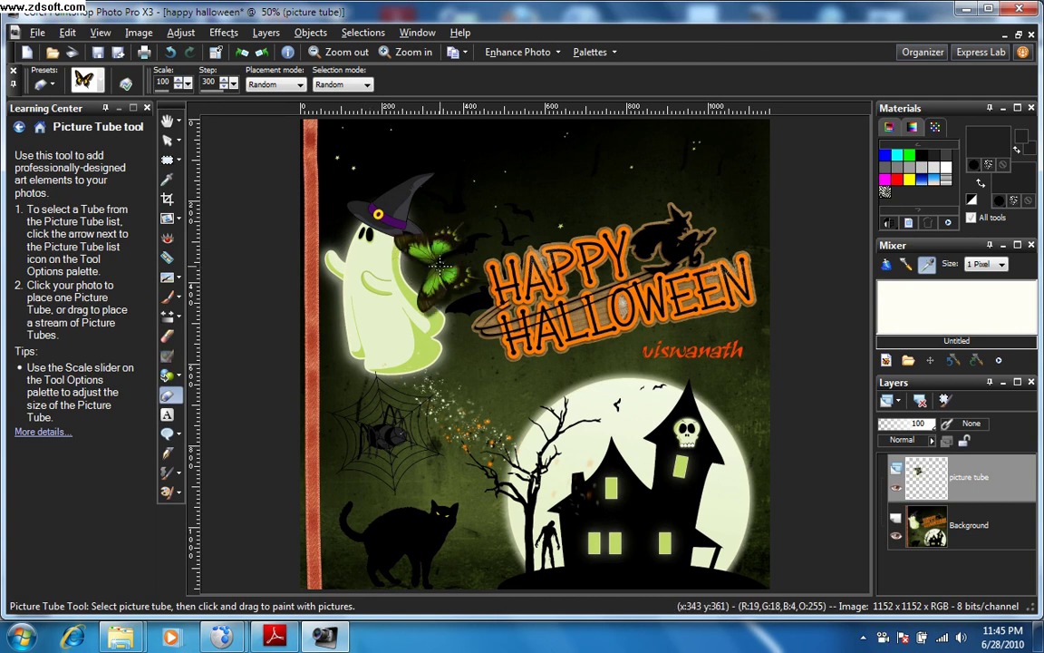
left_click(529, 225)
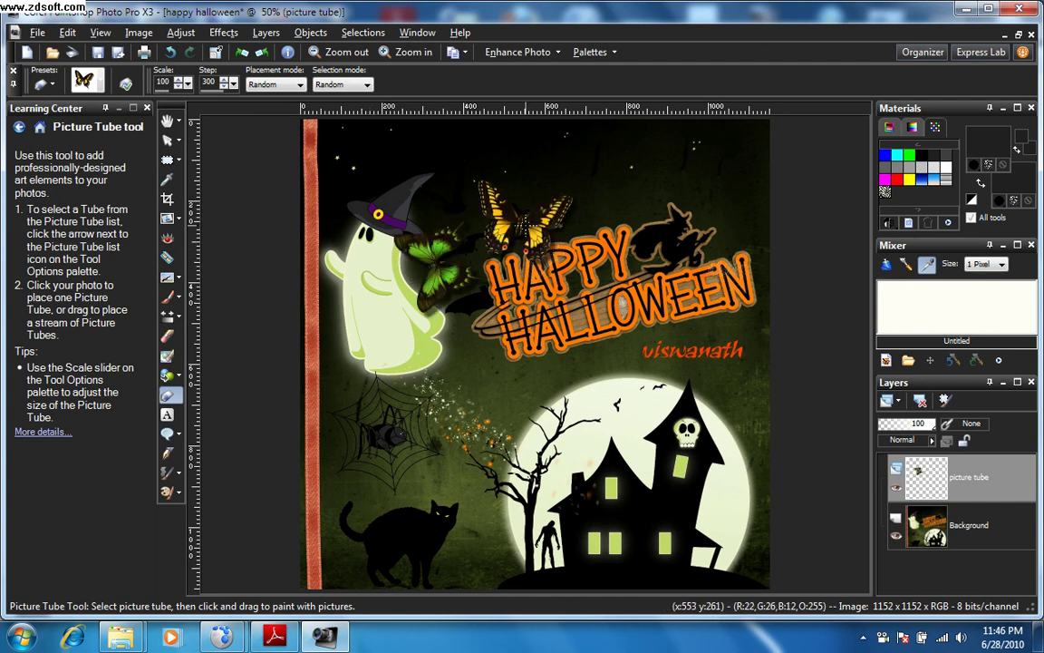
left_click(642, 210)
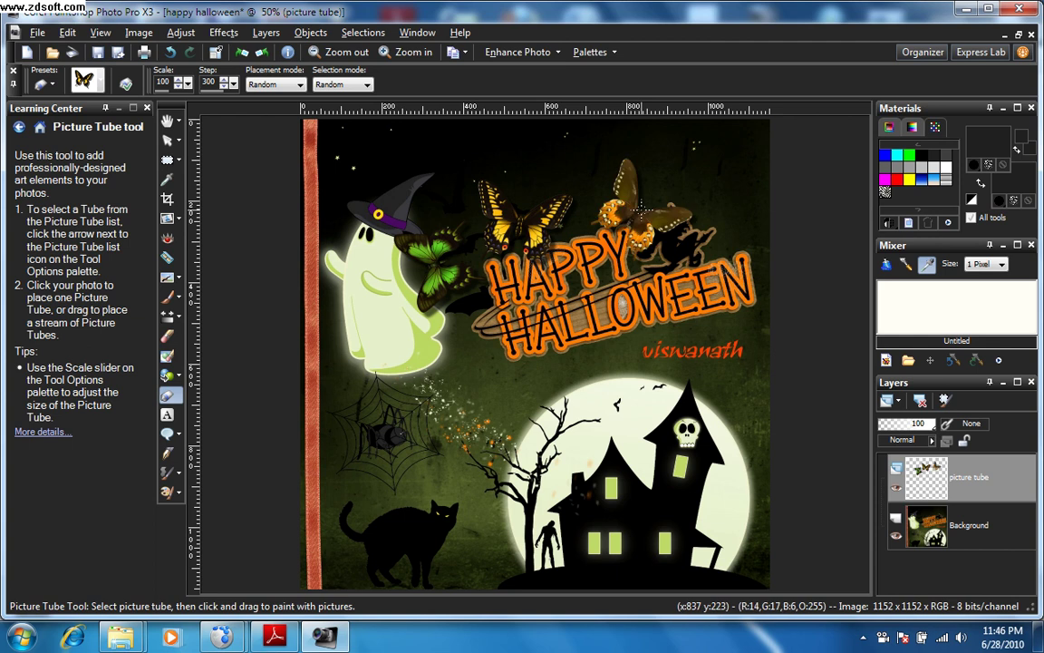
left_click(717, 179)
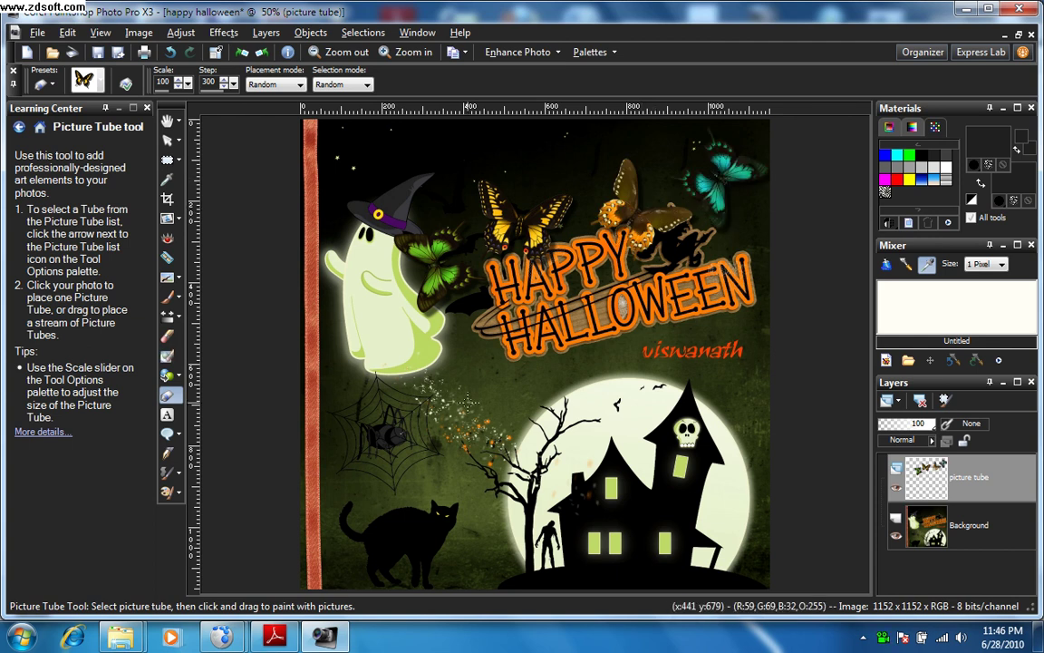
mouse_move(348, 545)
left_mouse_down()
mouse_move(426, 435)
mouse_move(624, 302)
mouse_move(673, 283)
left_mouse_up()
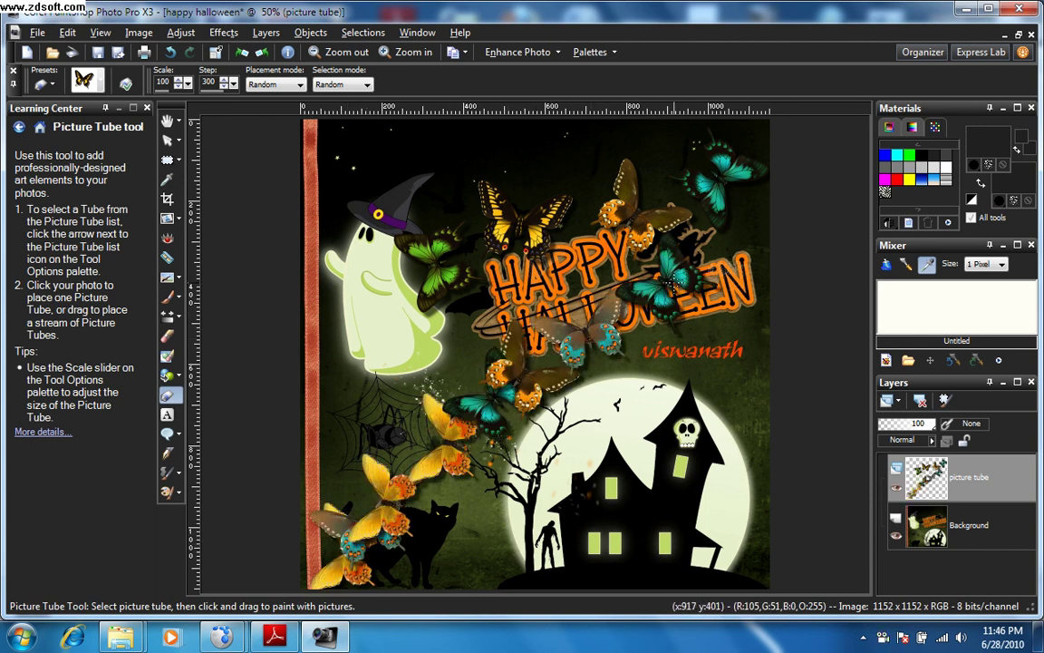
- Undo the butterfly trail and the last two stamps
key("ctrl+z")
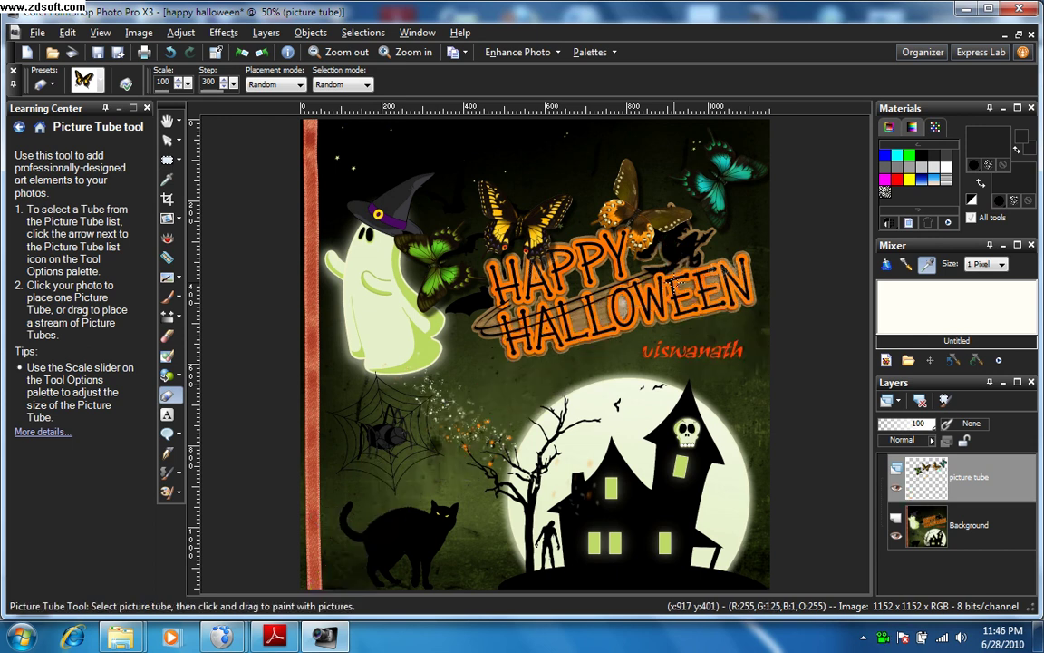
key("ctrl+z")
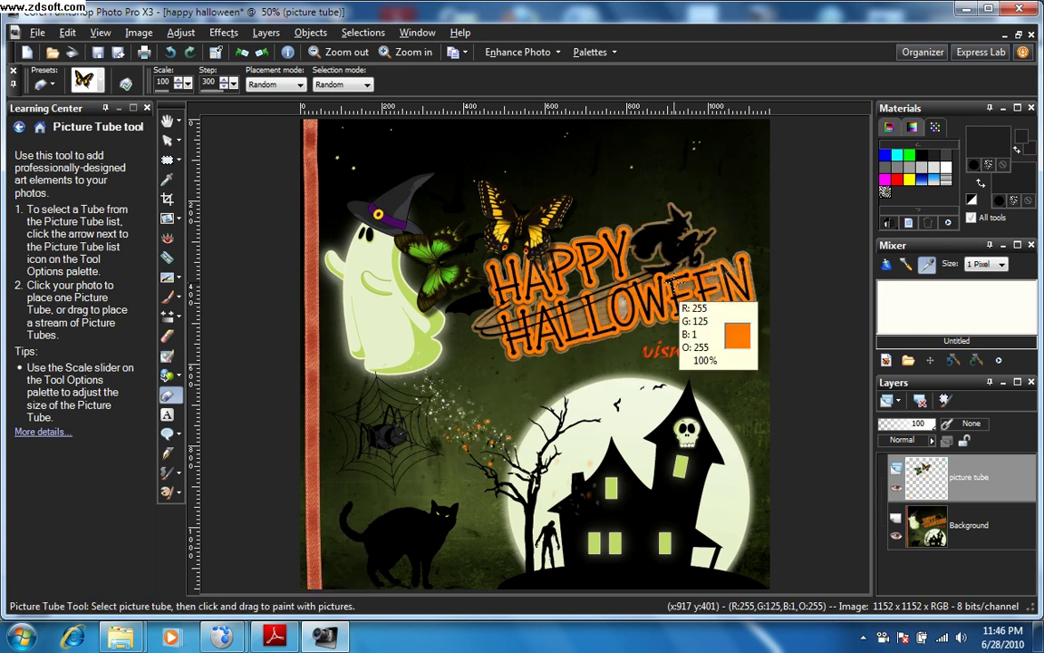
key("ctrl+z")
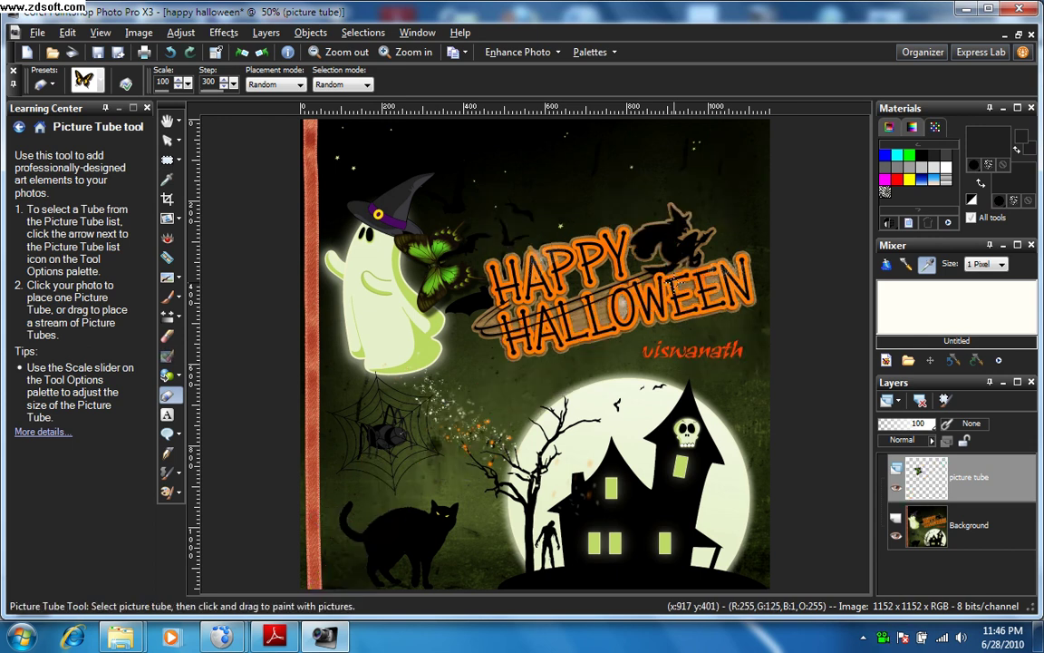
- Rotate the green butterfly about 56°, scale it to roughly 93%, and move it above HAPPY
left_click(171, 145)
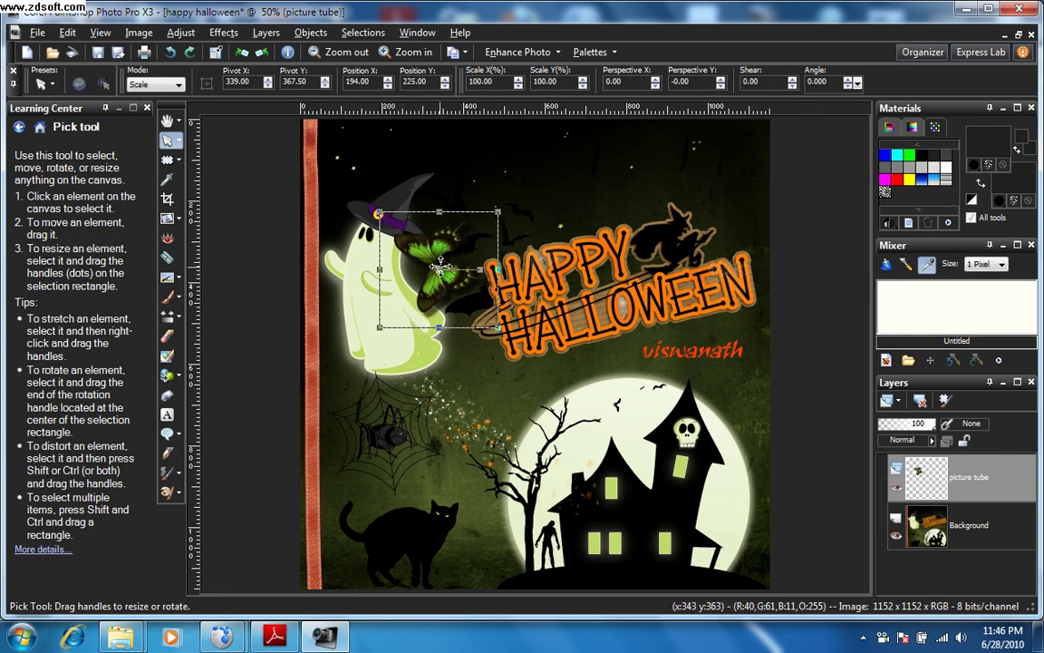
left_click_drag(463, 232, 659, 249)
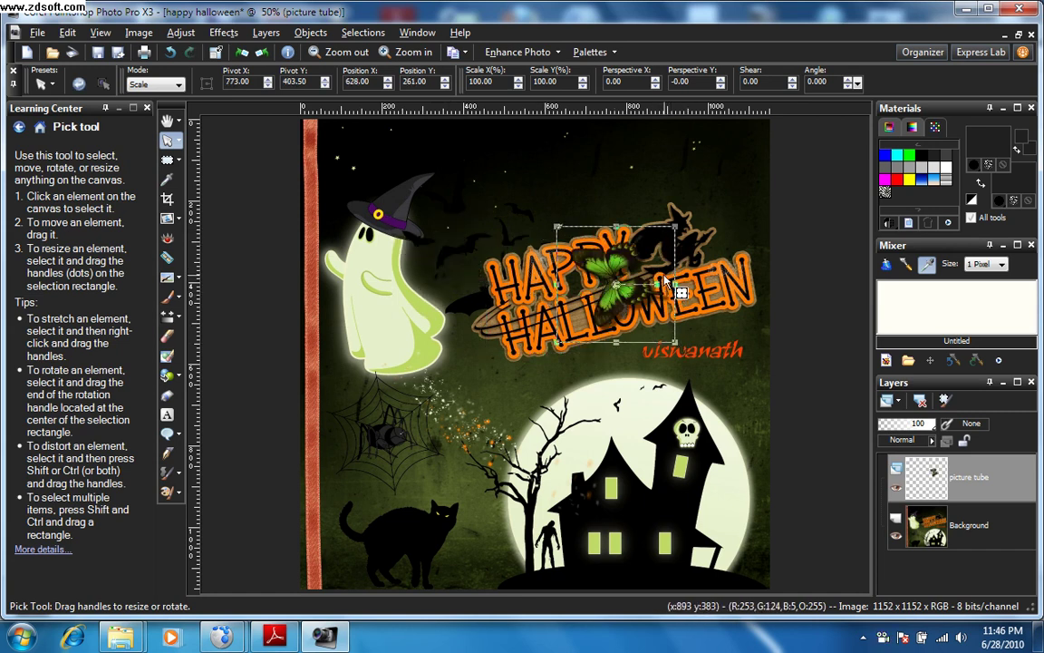
left_click_drag(675, 228, 449, 275)
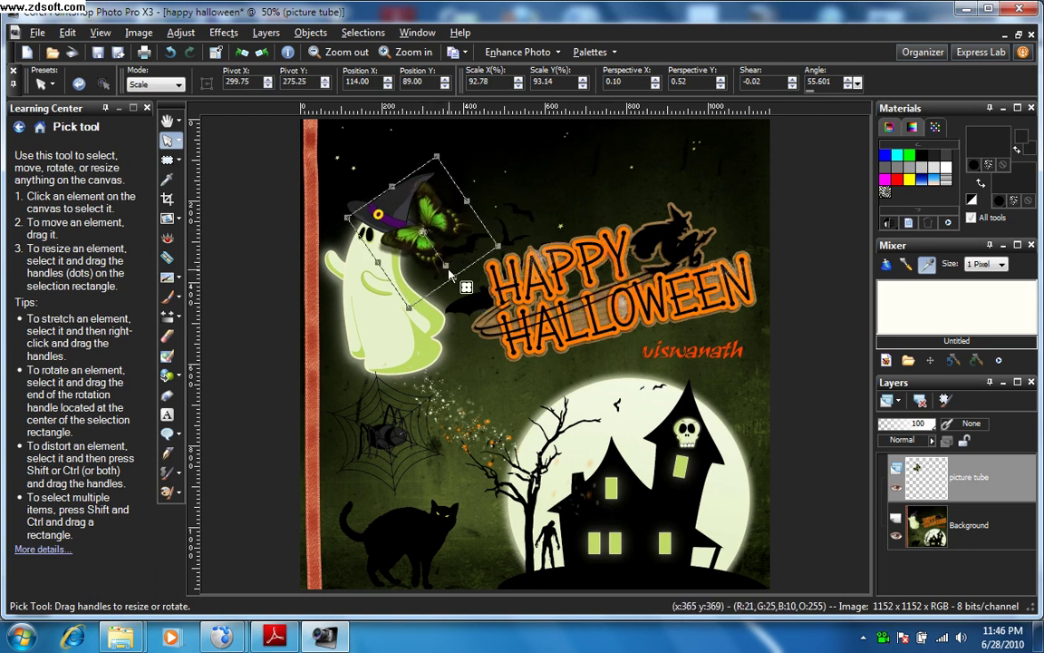
left_click_drag(423, 229, 564, 213)
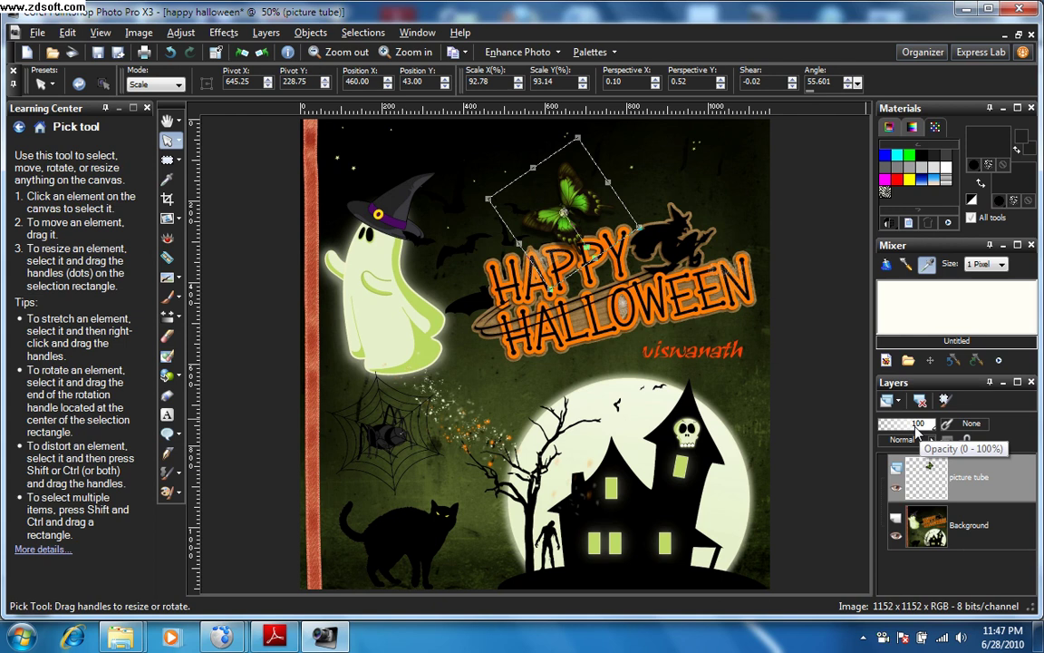
- Lower the picture tube layer's opacity to 40
left_click_drag(917, 429, 902, 432)
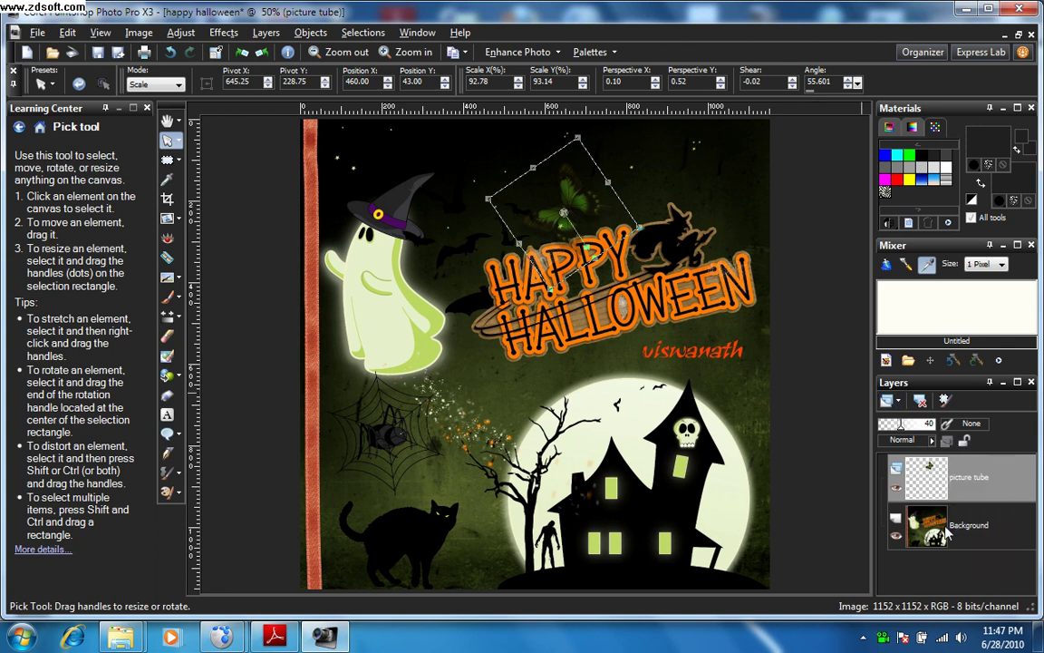
left_click(265, 33)
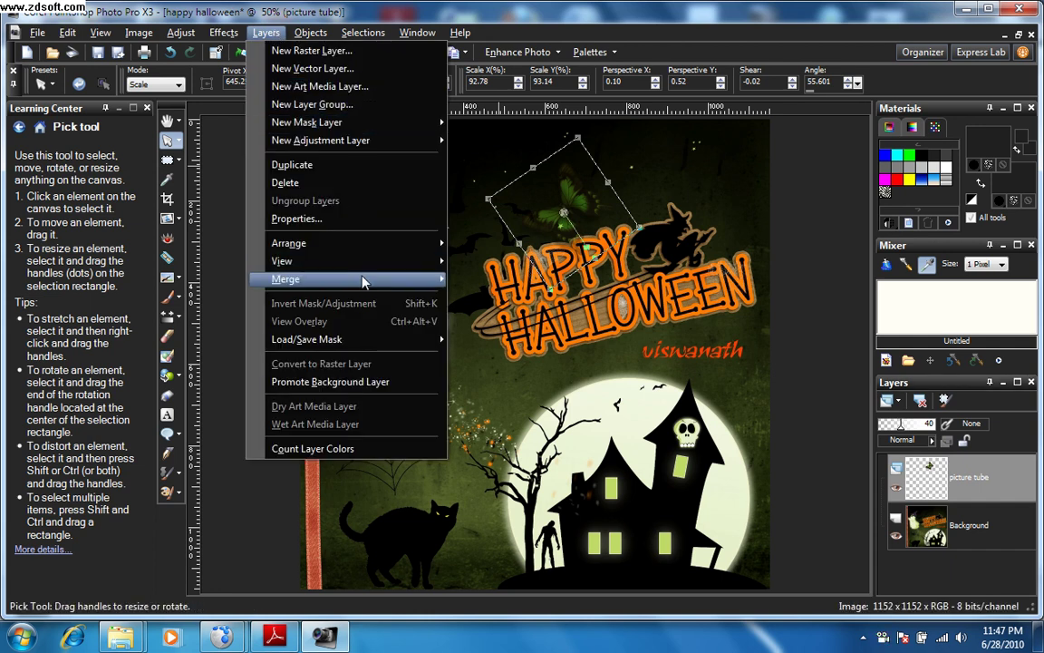
mouse_move(364, 282)
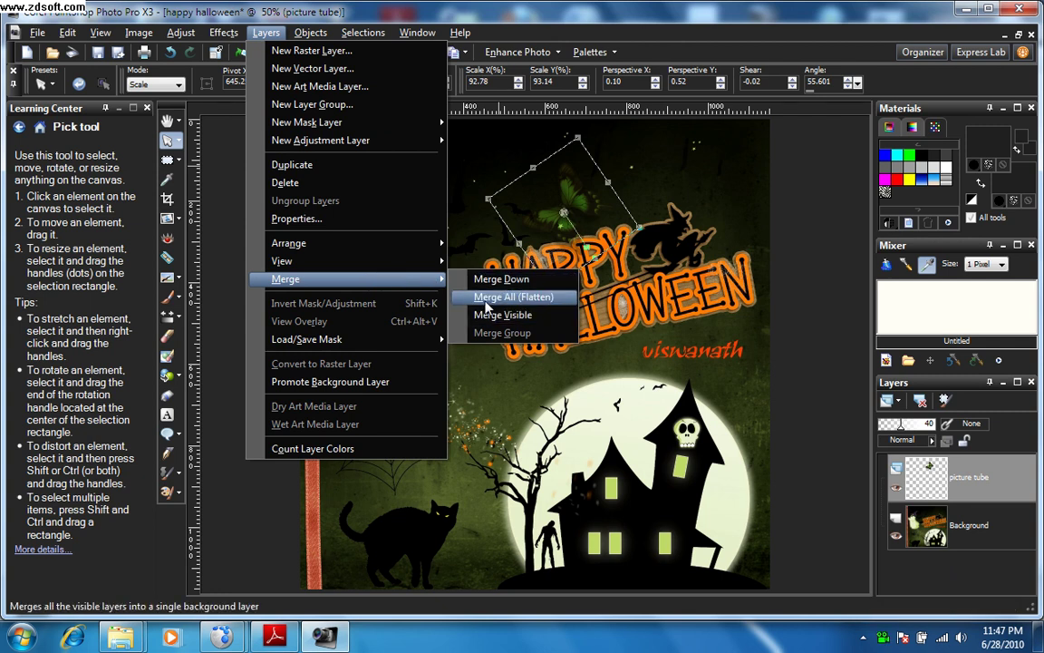
left_click(229, 185)
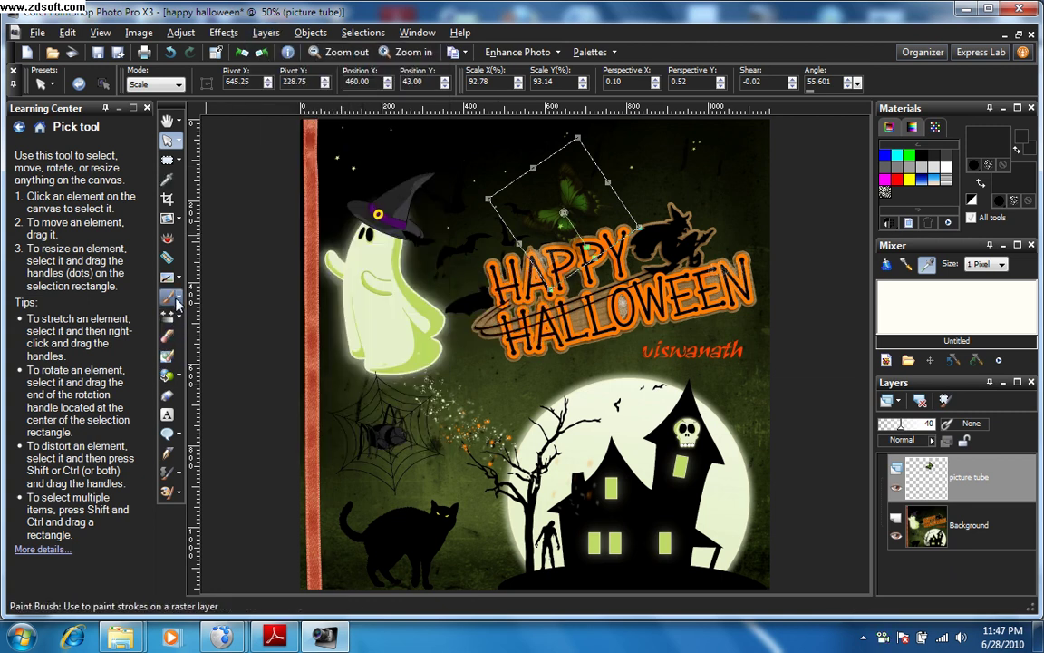
- Load the Bird tube and stamp a trial yellow bird near the spider web
left_click(169, 399)
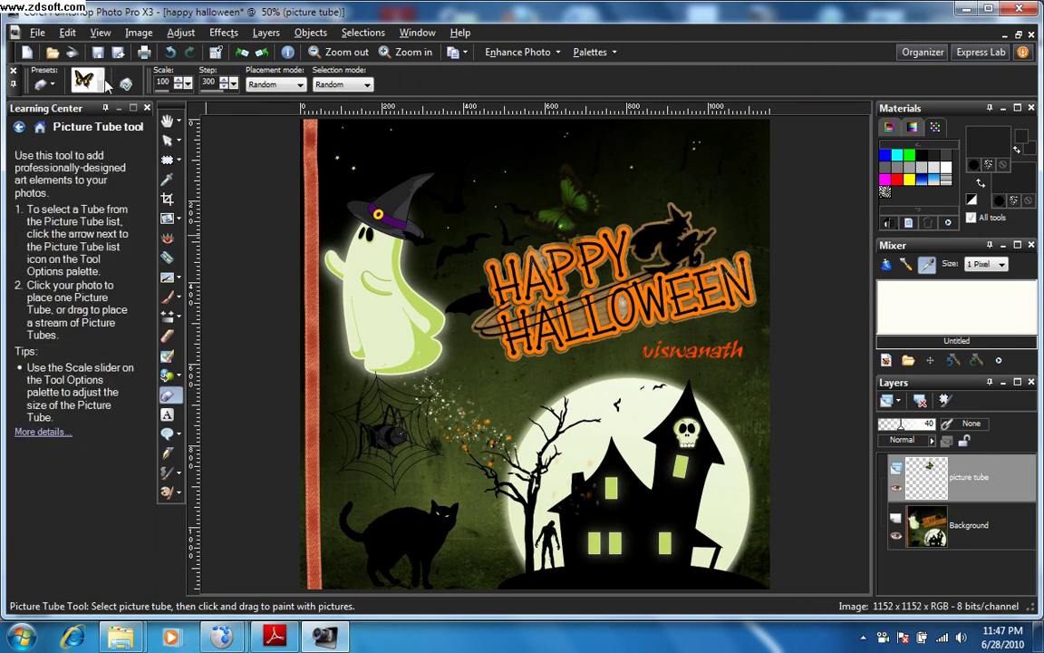
left_click(98, 81)
left_click(371, 331)
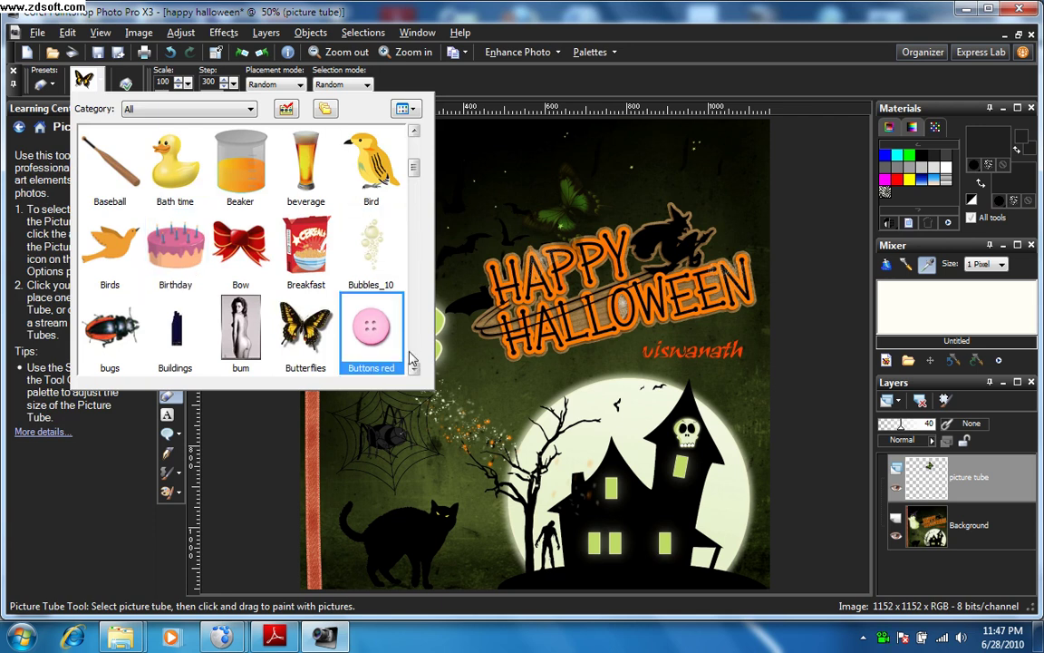
left_click(375, 157)
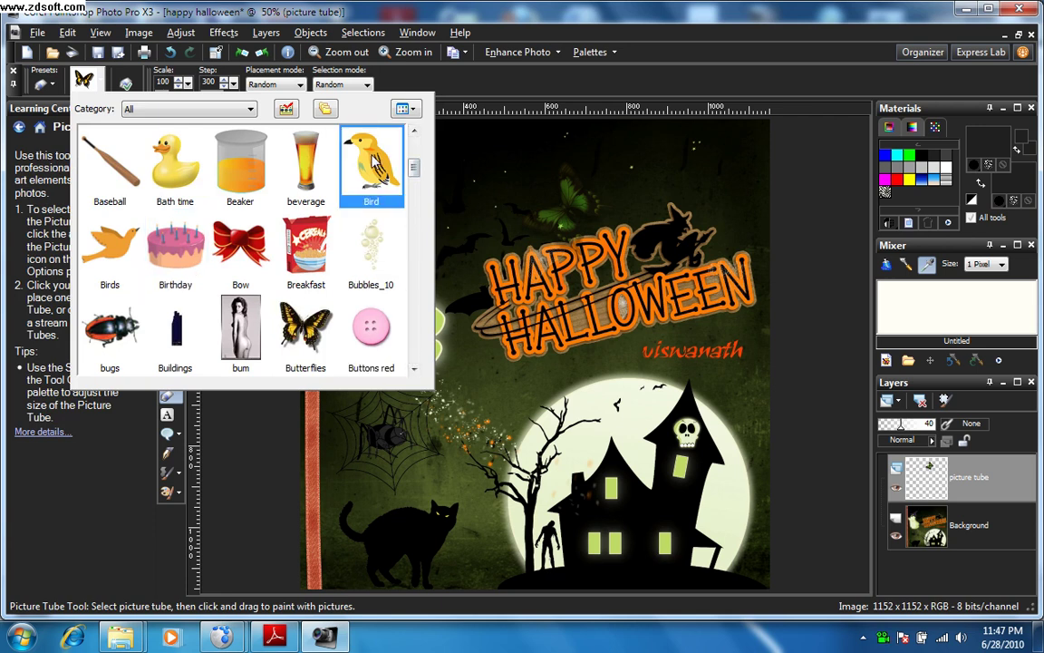
left_click(374, 158)
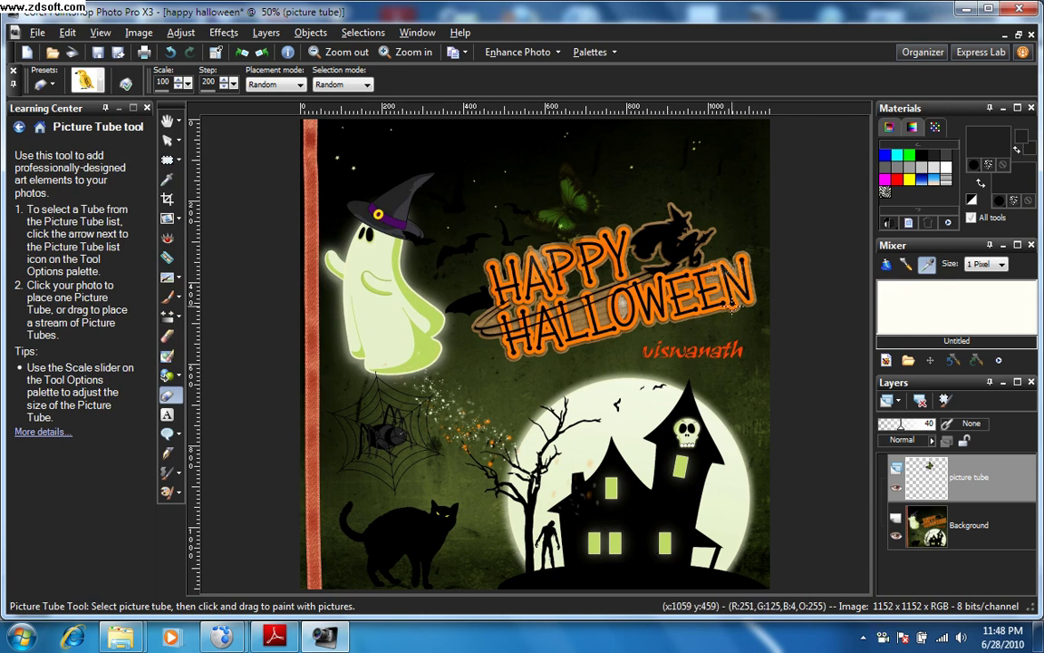
left_click(478, 404)
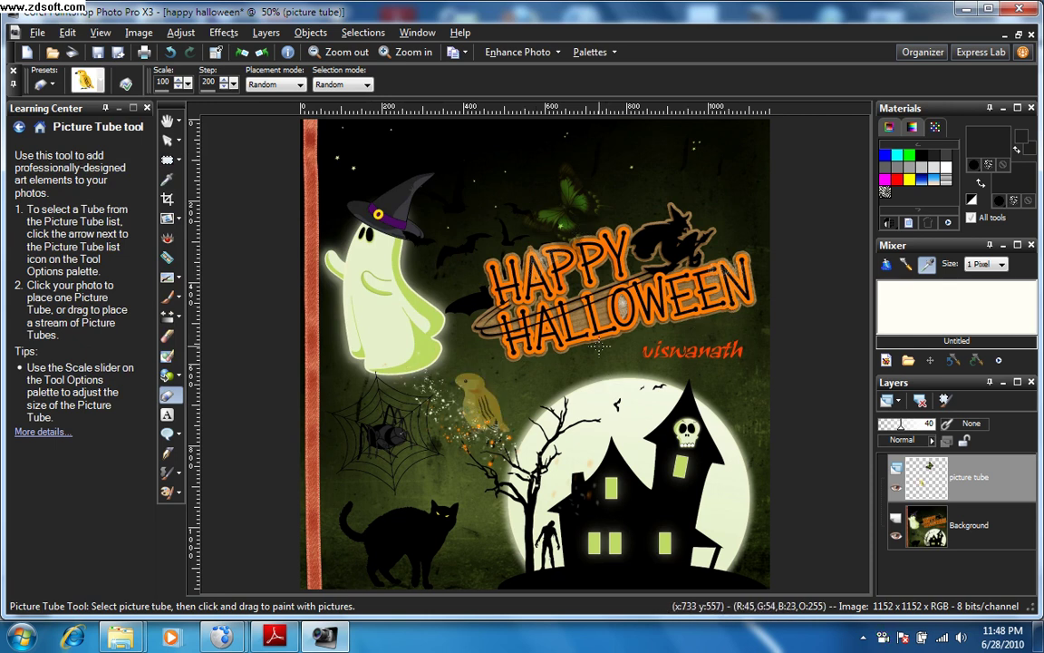
- Undo the trial yellow bird stamp with the Pick tool active
left_click(167, 140)
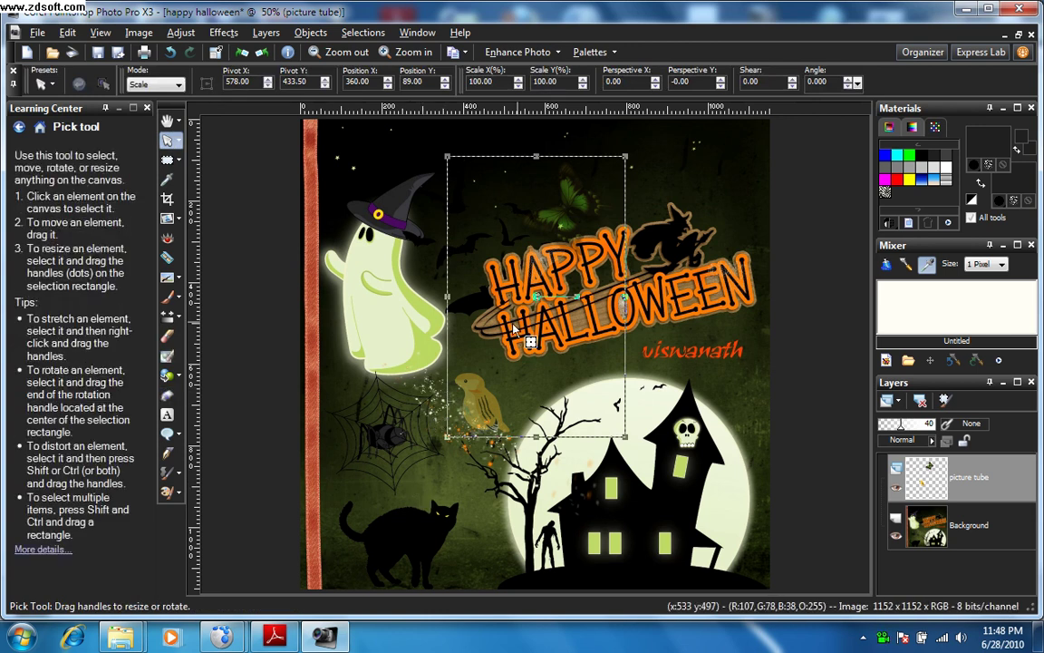
key("ctrl")
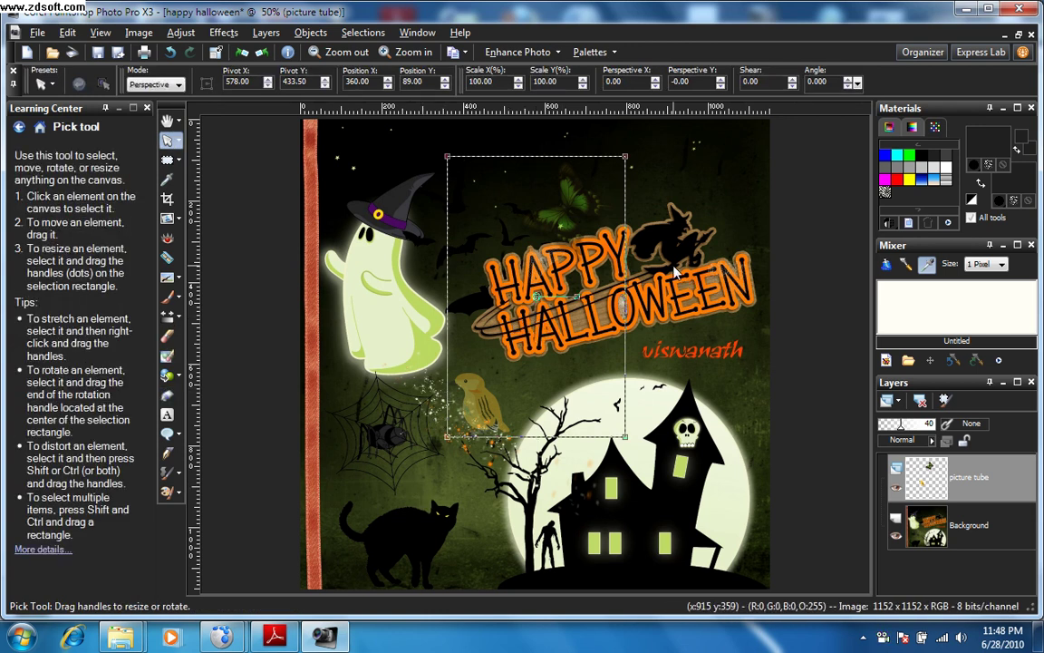
key("ctrl+z")
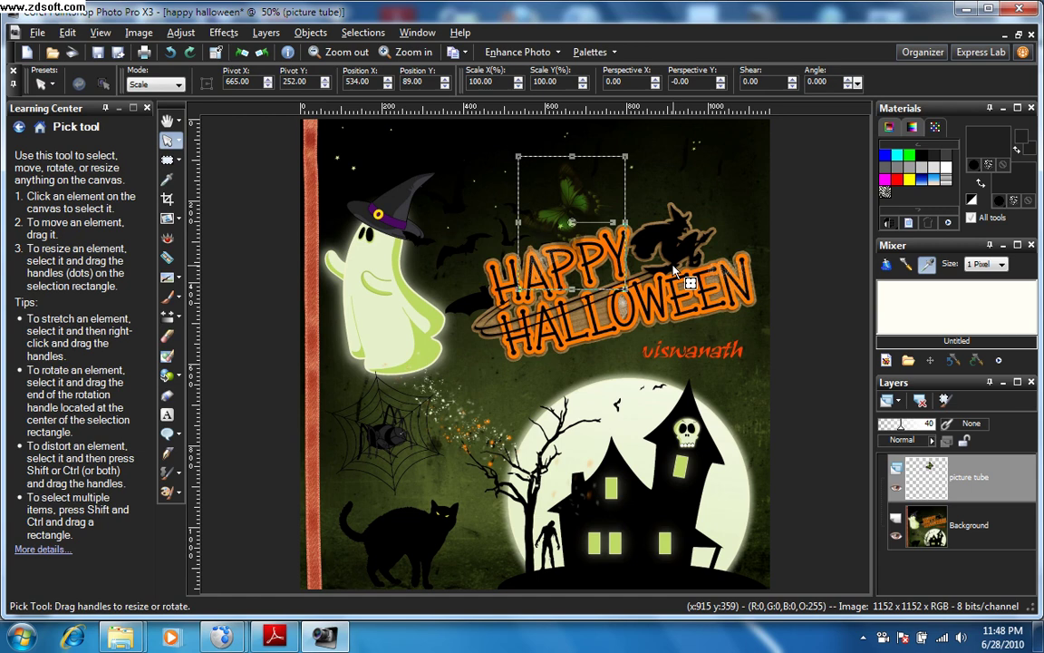
- Add a new raster layer named bird above the Background layer
right_click(972, 529)
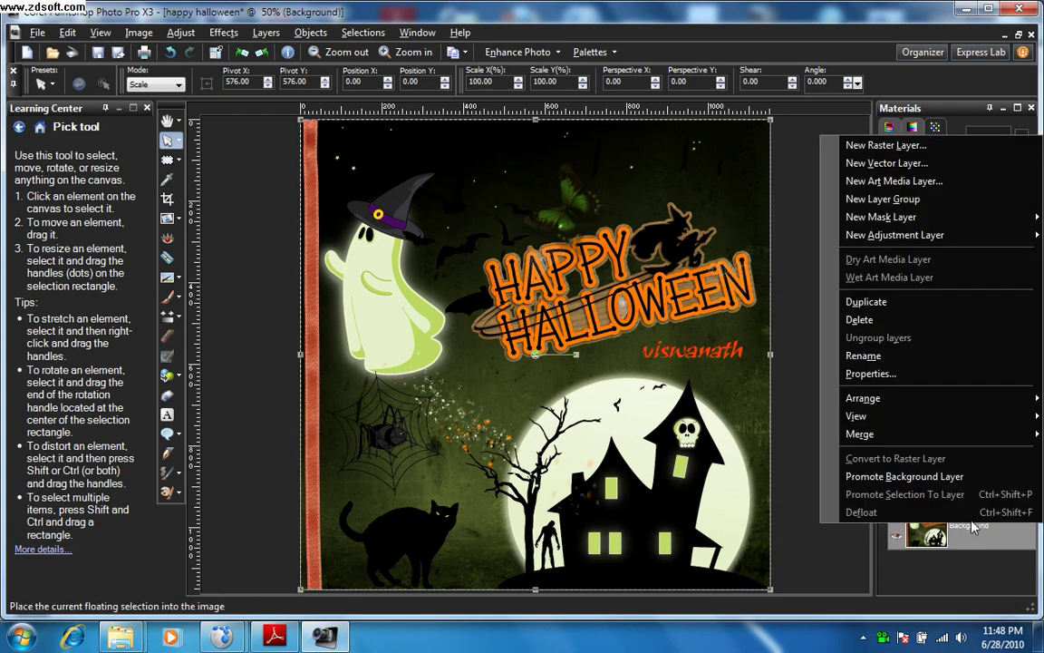
left_click(826, 145)
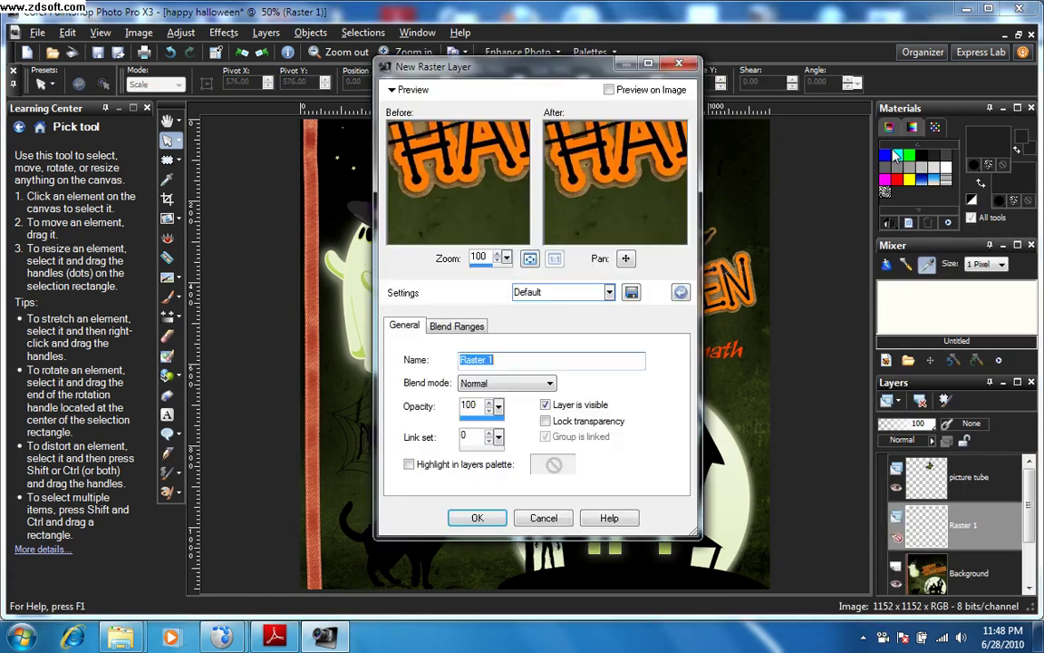
type("bird")
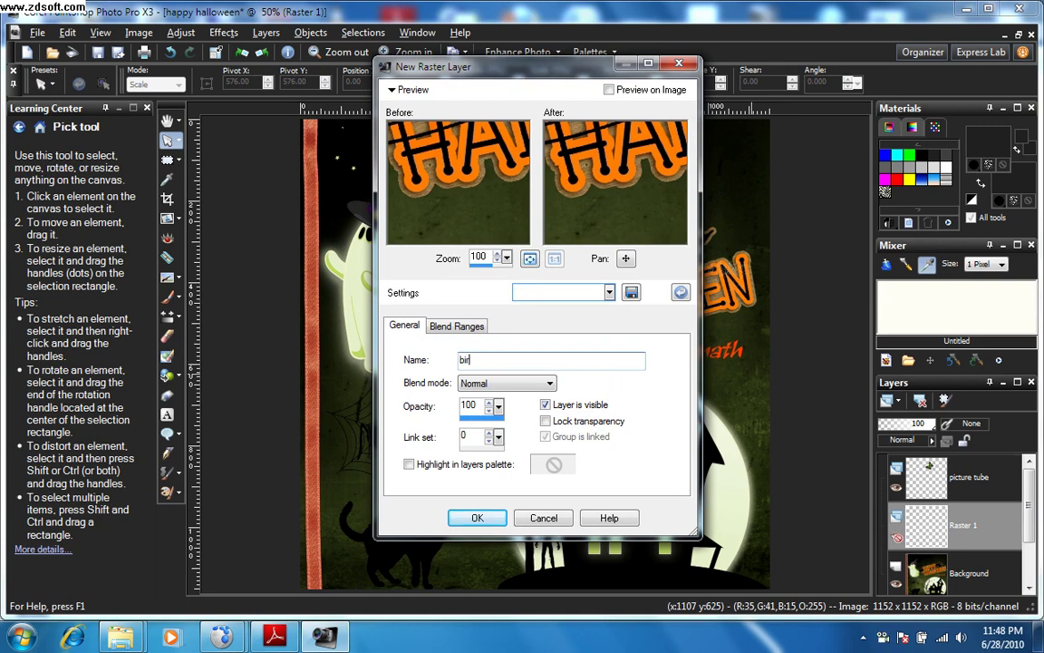
left_click(475, 518)
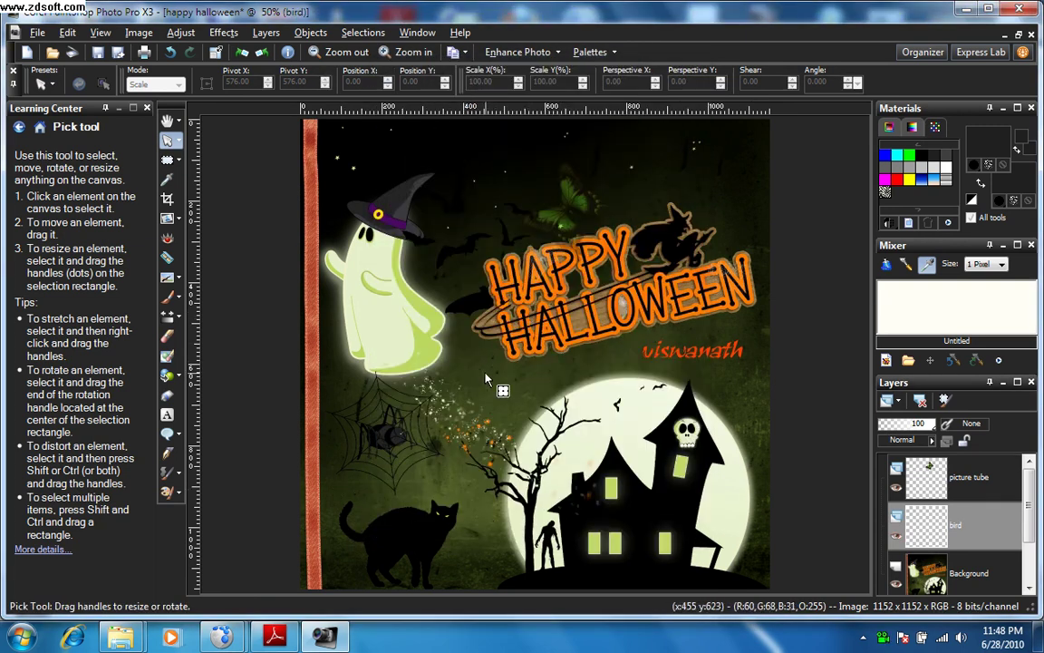
- Stamp a duck and a trail of yellow birds toward the moon, then set layer opacity to 76
left_click(166, 396)
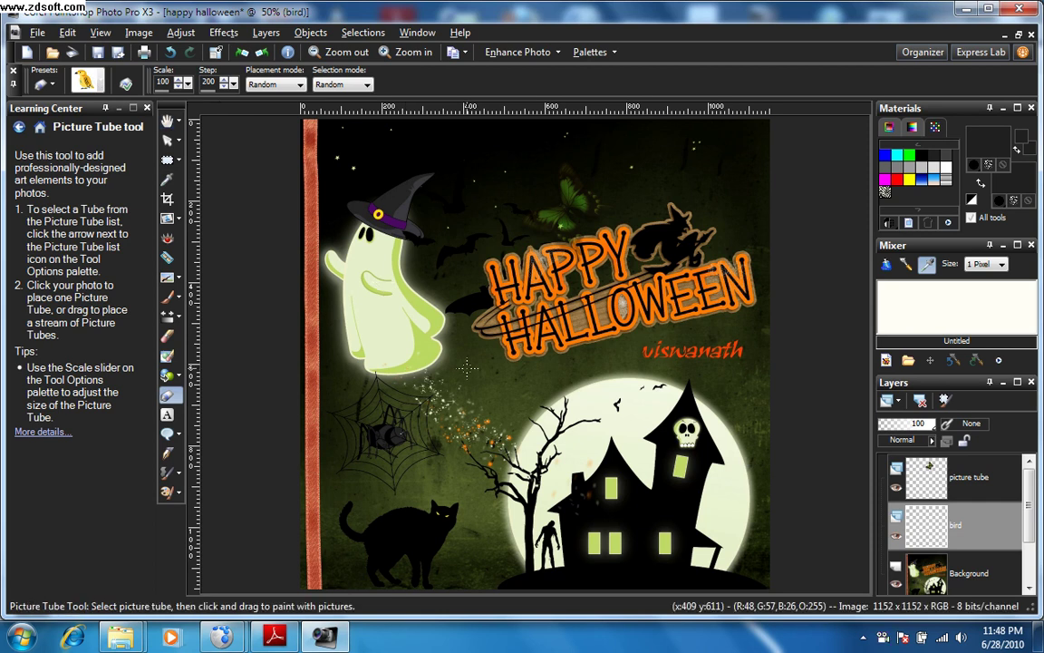
left_click(503, 397)
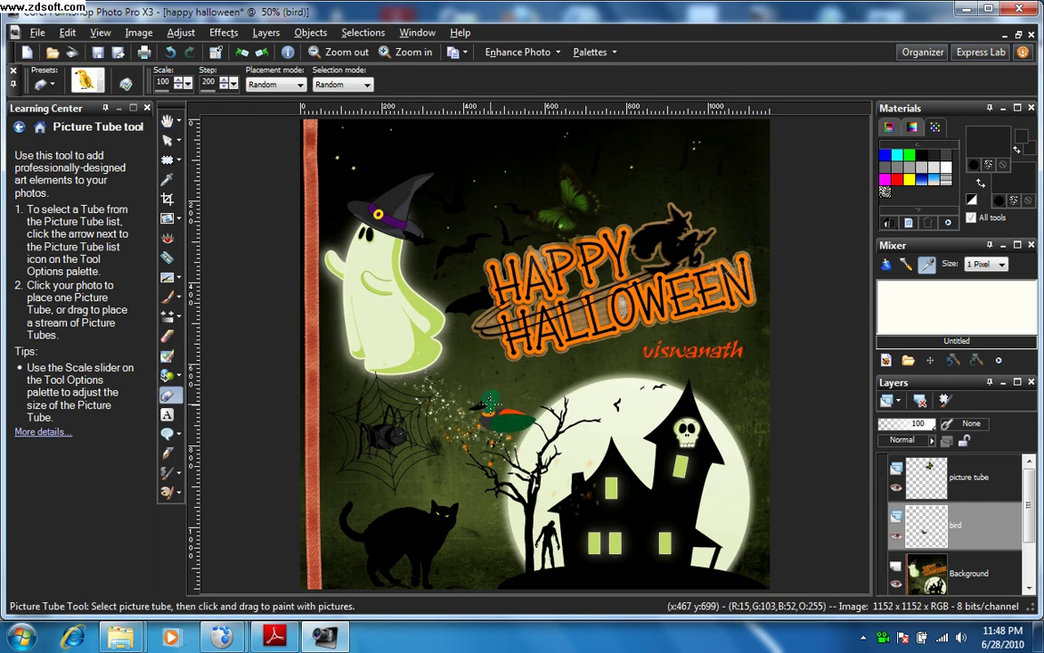
left_click_drag(467, 372, 580, 361)
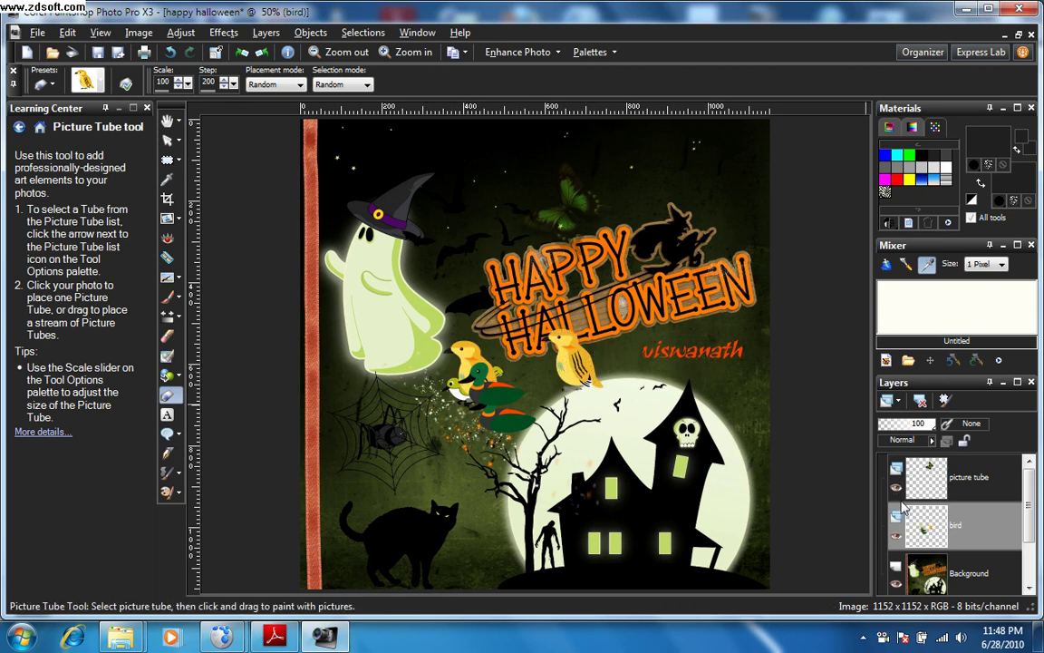
left_click_drag(917, 435, 925, 434)
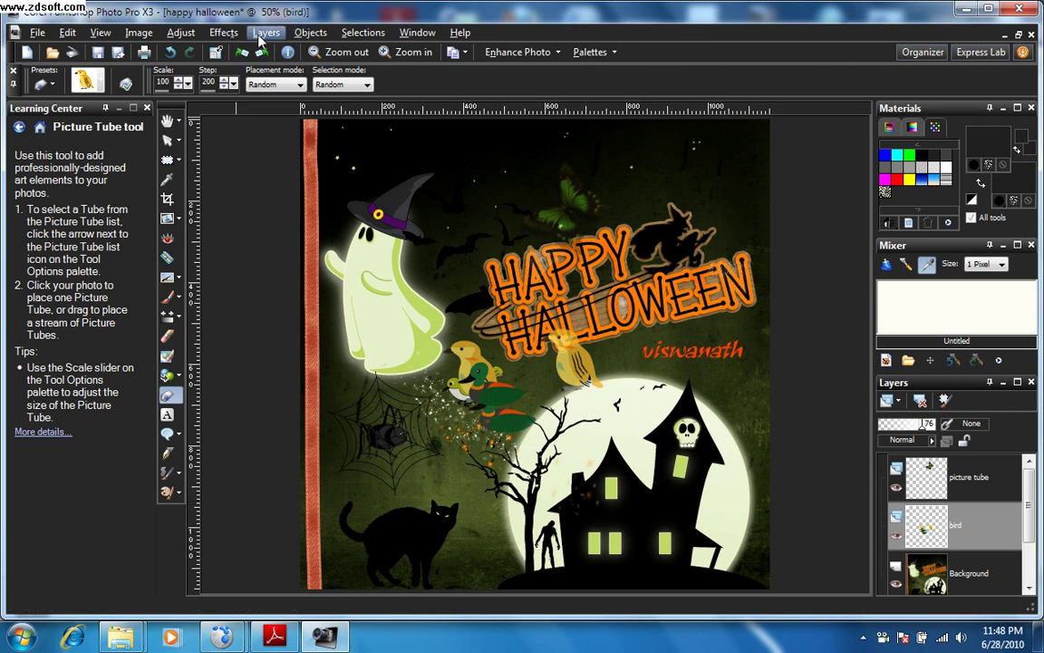
- Flatten every poster layer into one Merged layer with Layers > Merge > Merge All (Flatten)
left_click(260, 37)
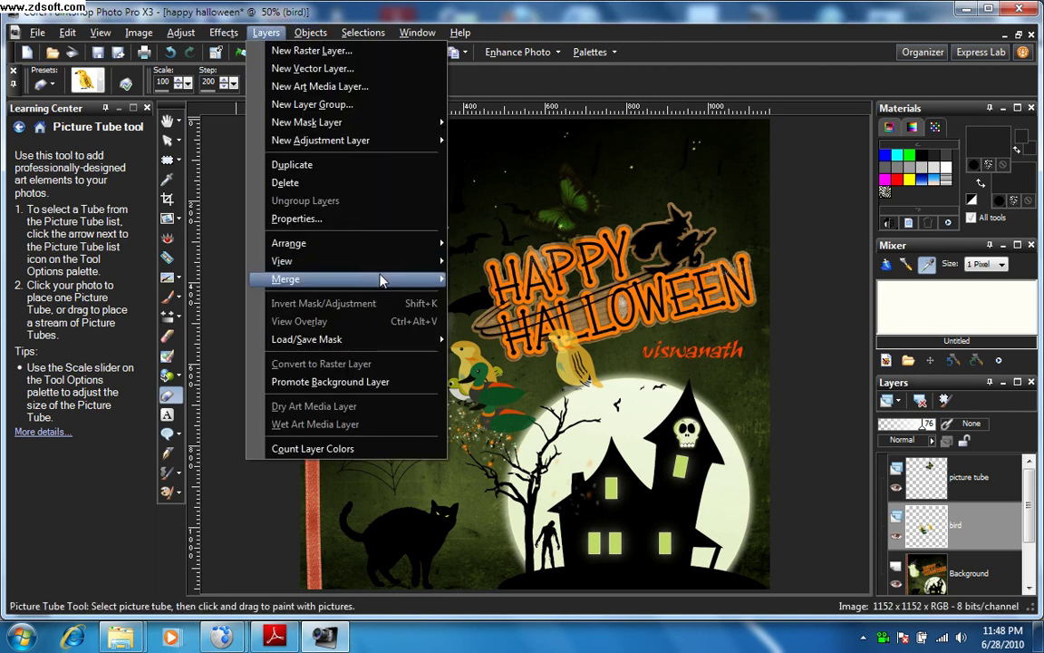
mouse_move(390, 279)
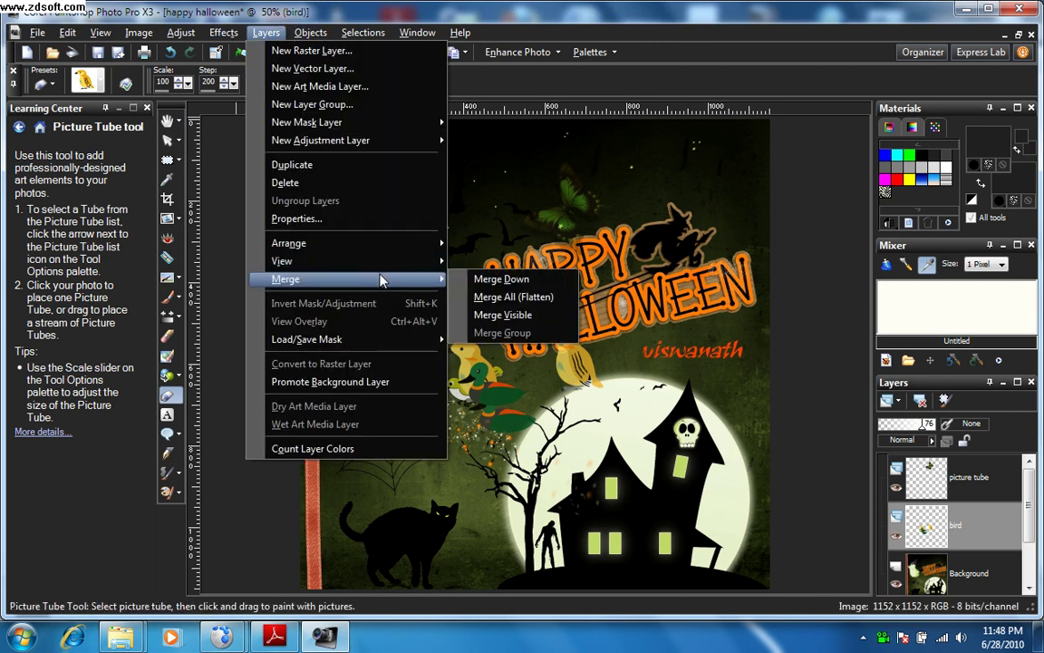
left_click(503, 314)
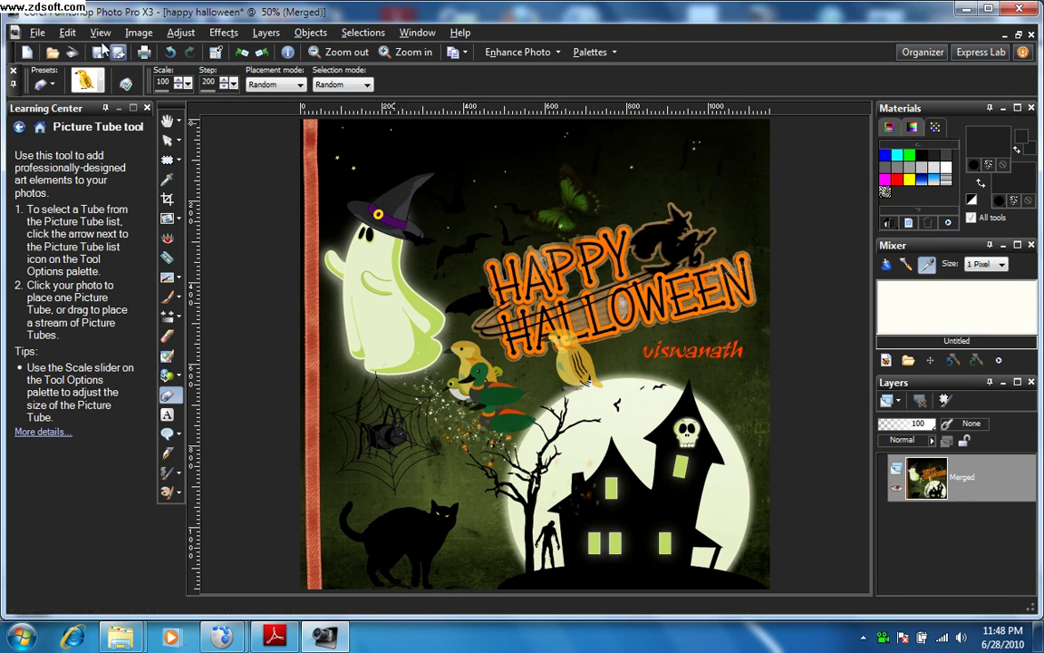
- Save the flattened poster as JPEG 'happy halloween2' in the designs folder, confirming the merge prompt
left_click(31, 36)
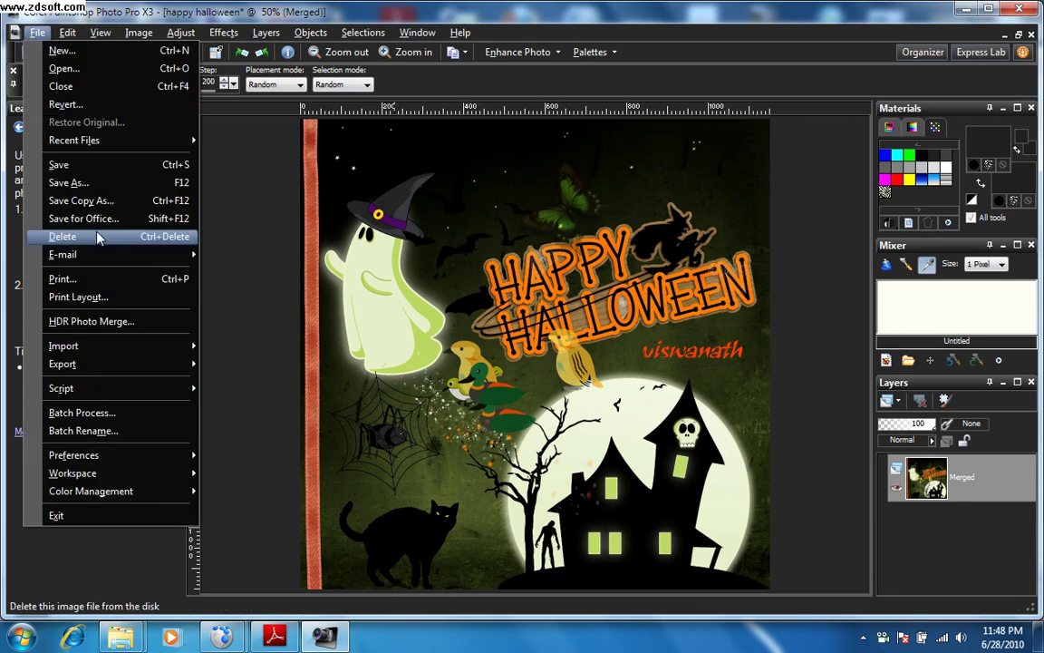
left_click(80, 182)
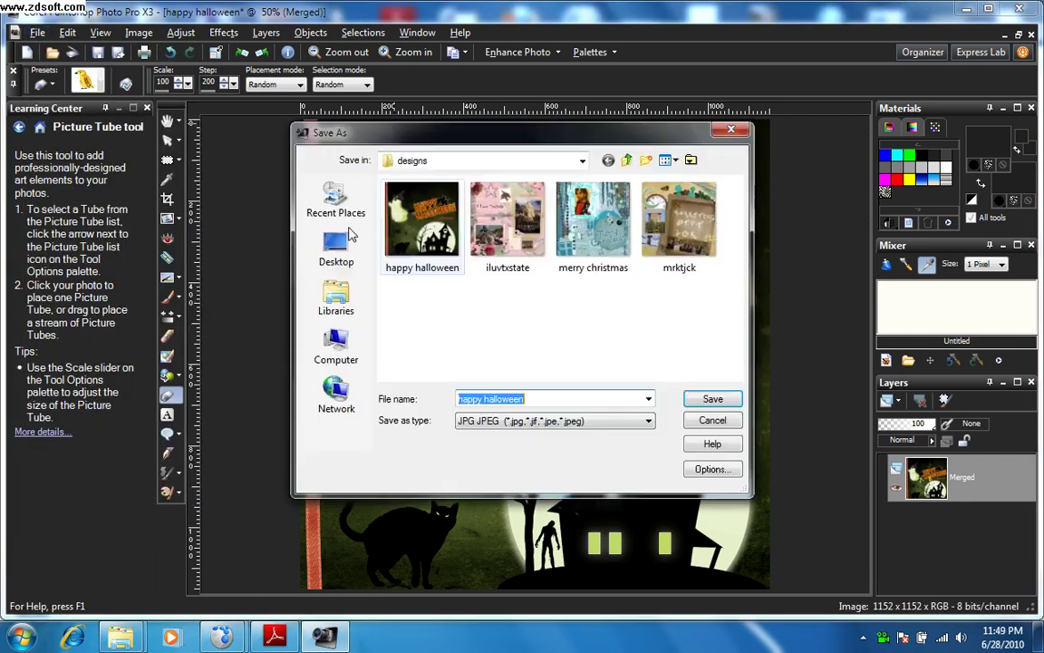
left_click(648, 421)
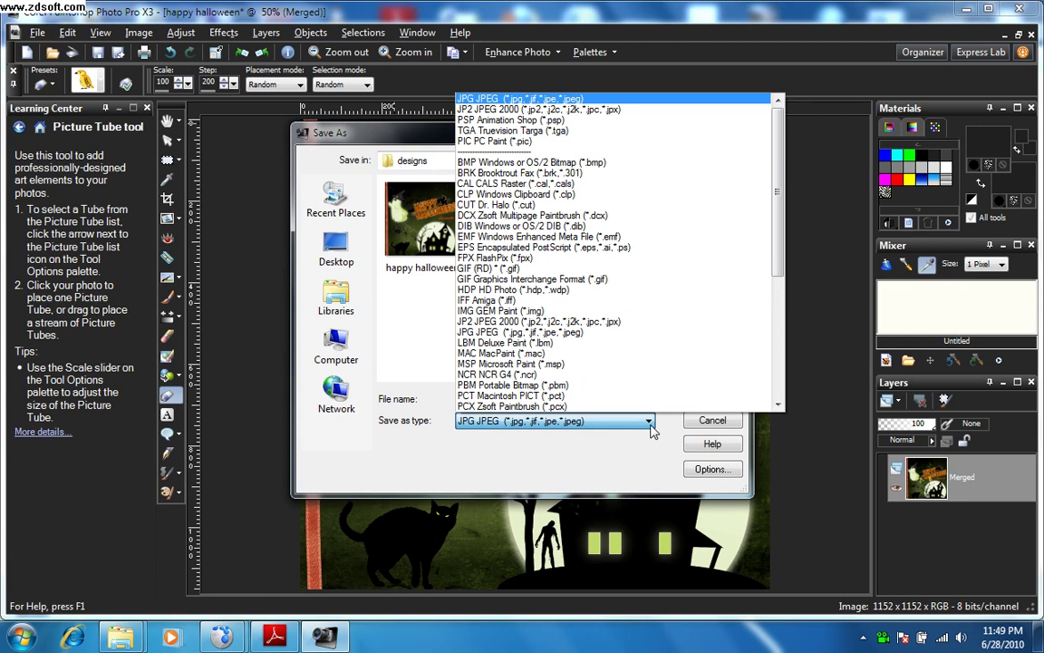
left_click(648, 427)
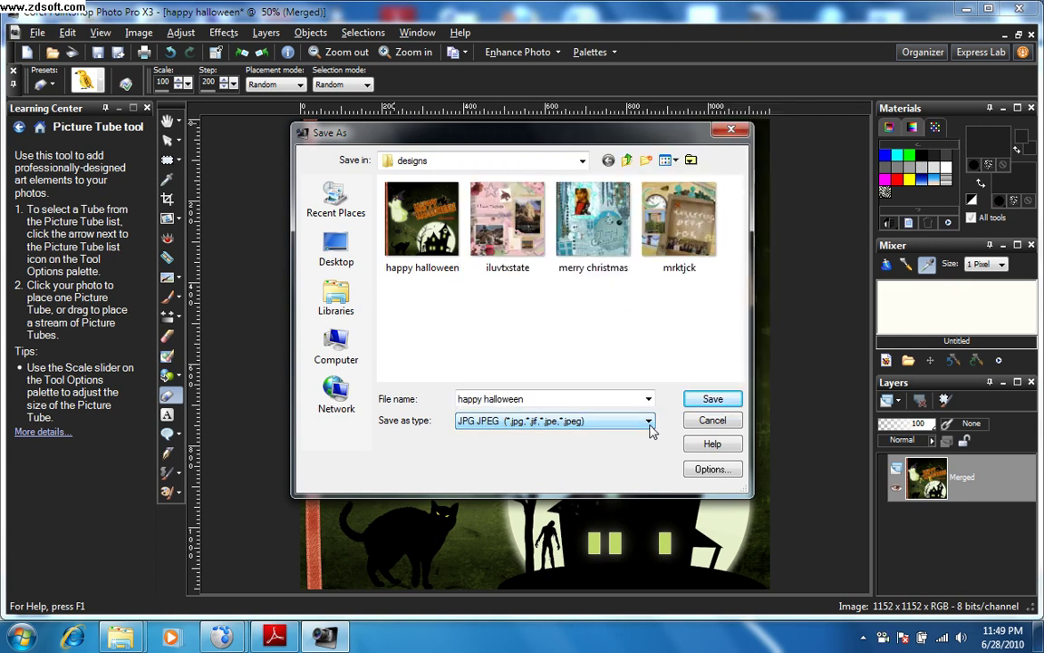
left_click(616, 400)
left_click(614, 399)
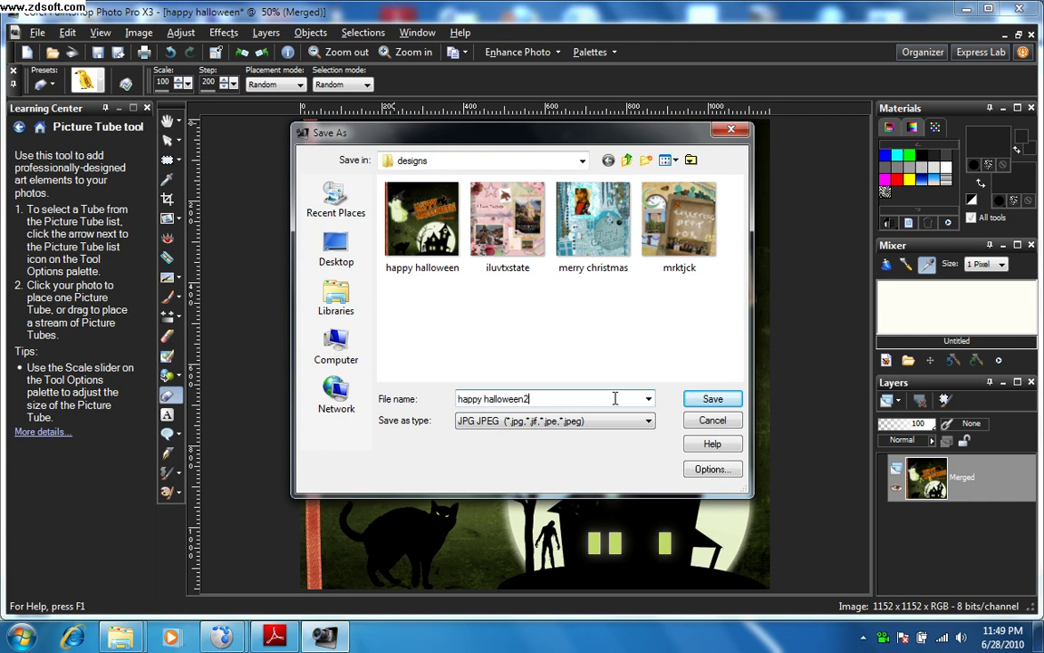
left_click(710, 400)
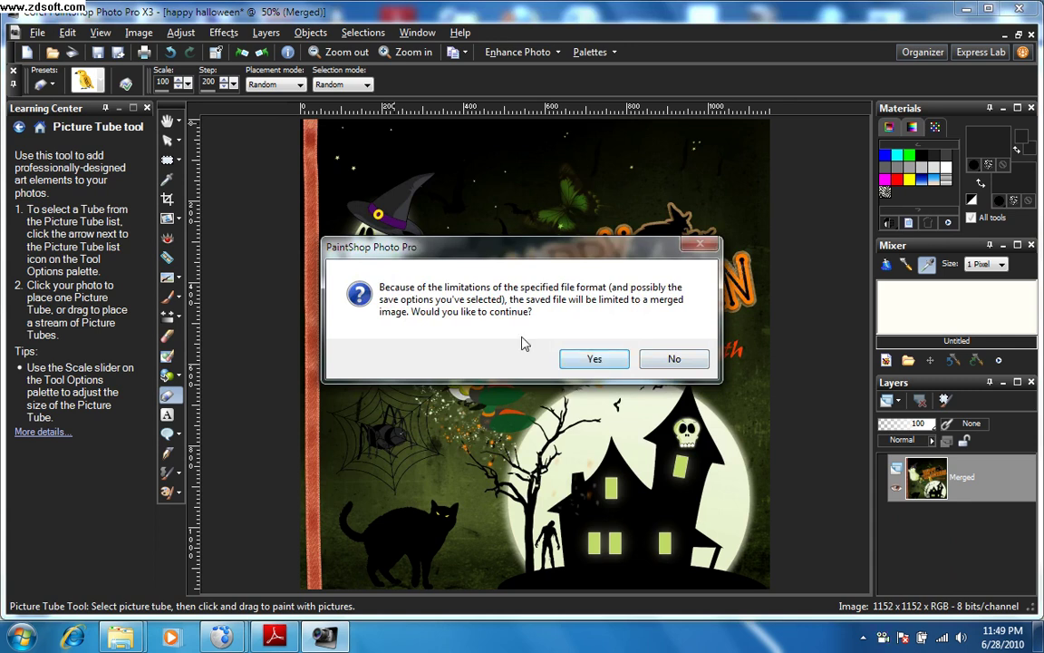
left_click(615, 360)
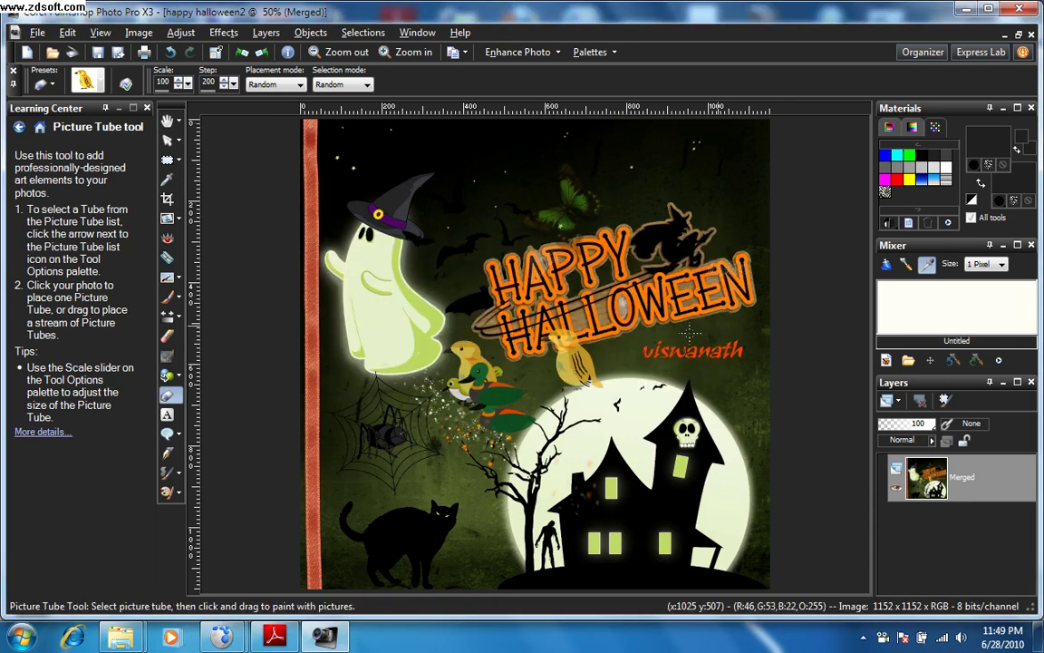
key("super")
key("super")
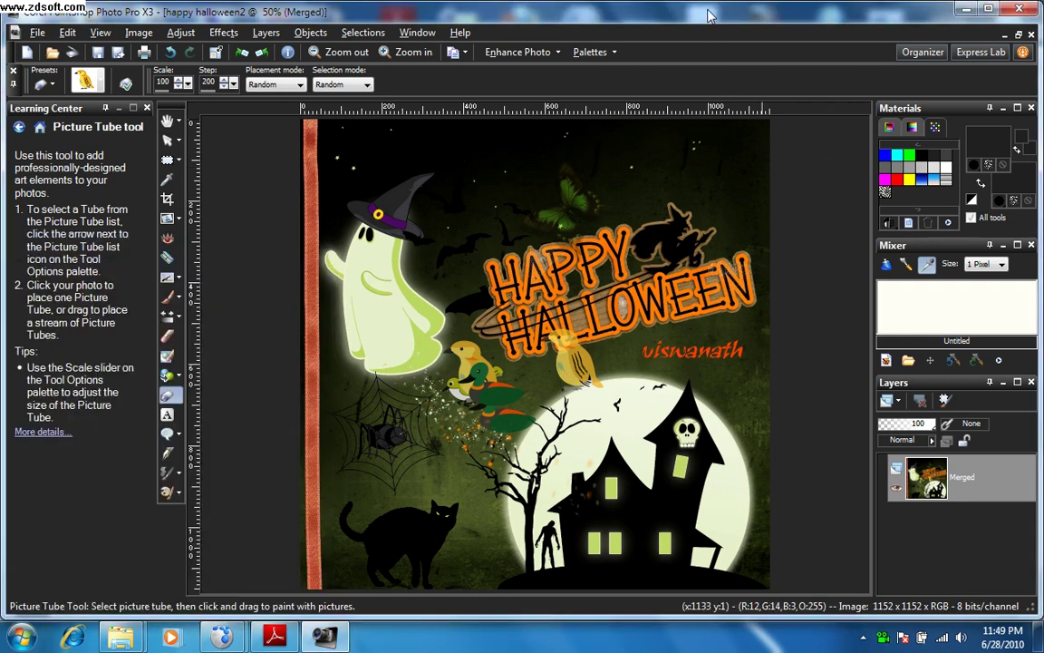